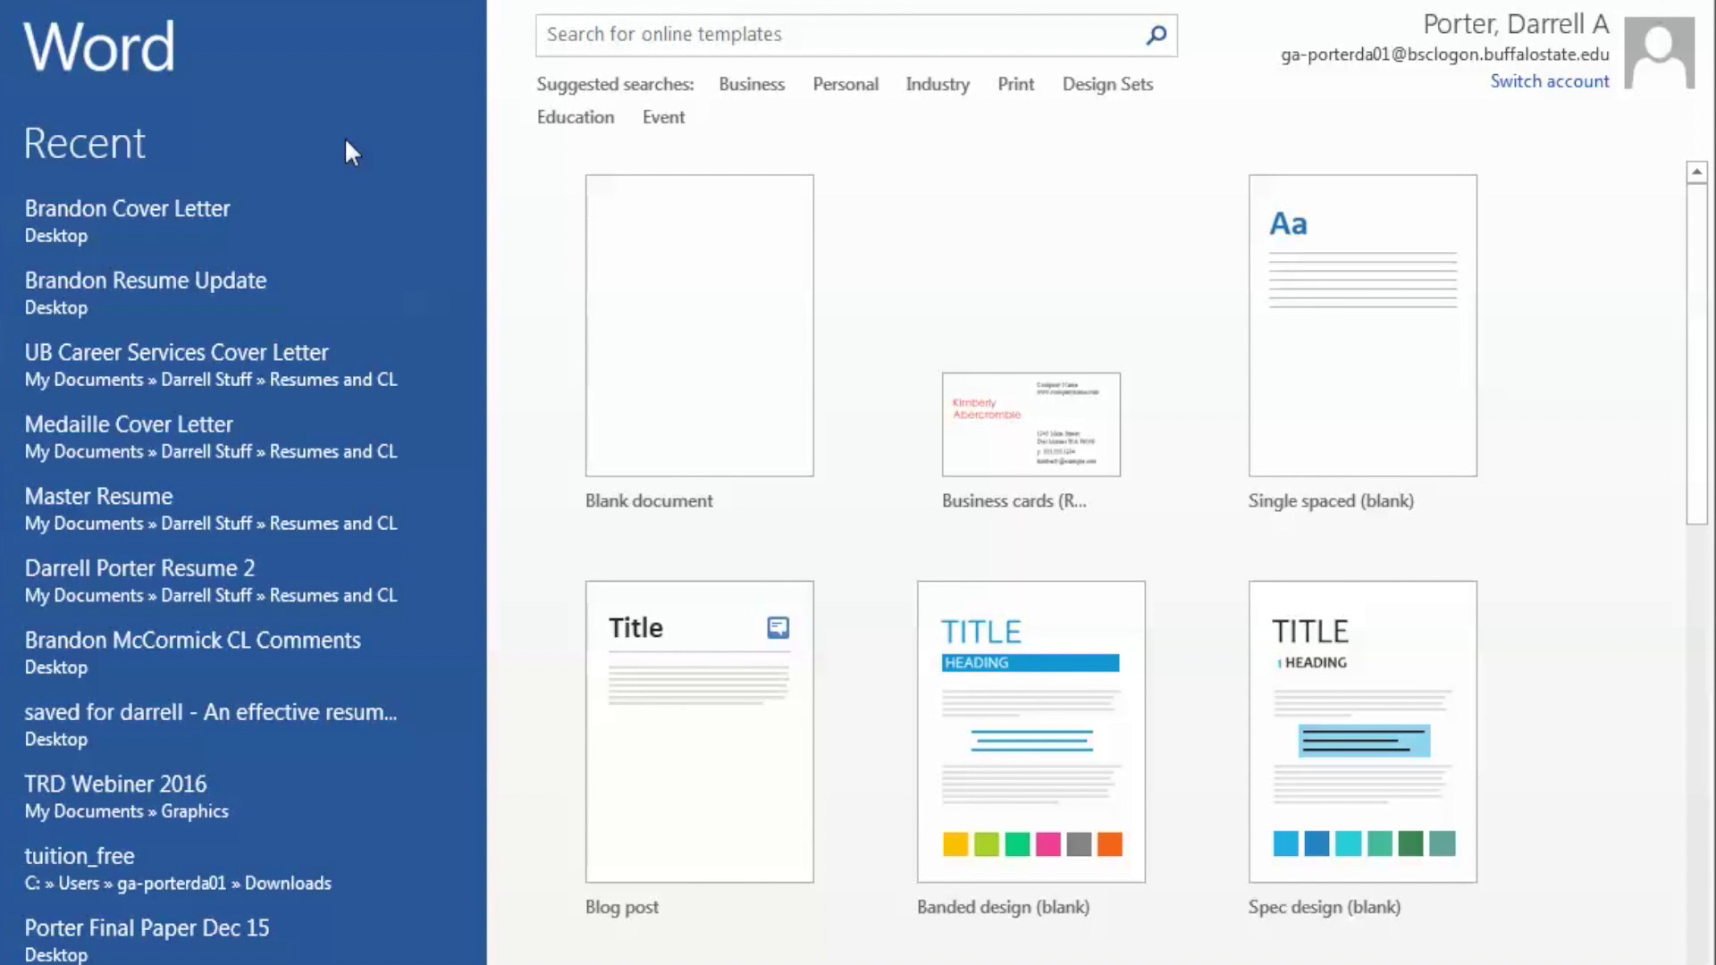
Step: Create a blank document and apply Narrow 0.5-inch margins on all sides
left_click(734, 391)
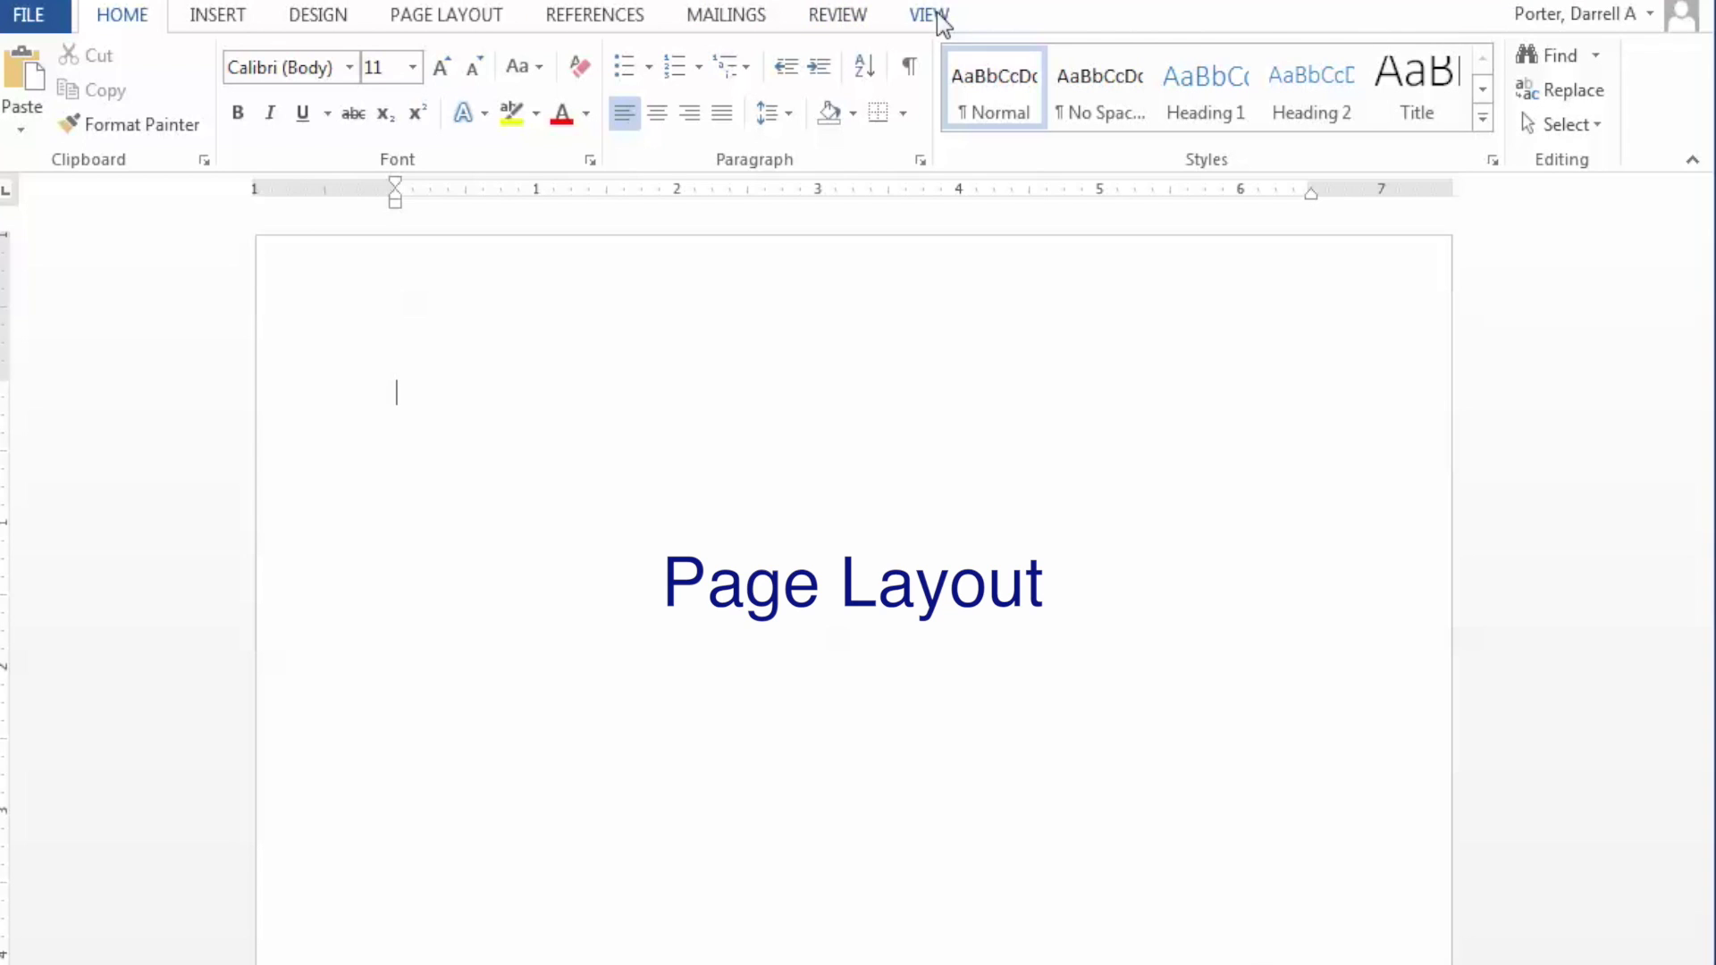
left_click(393, 12)
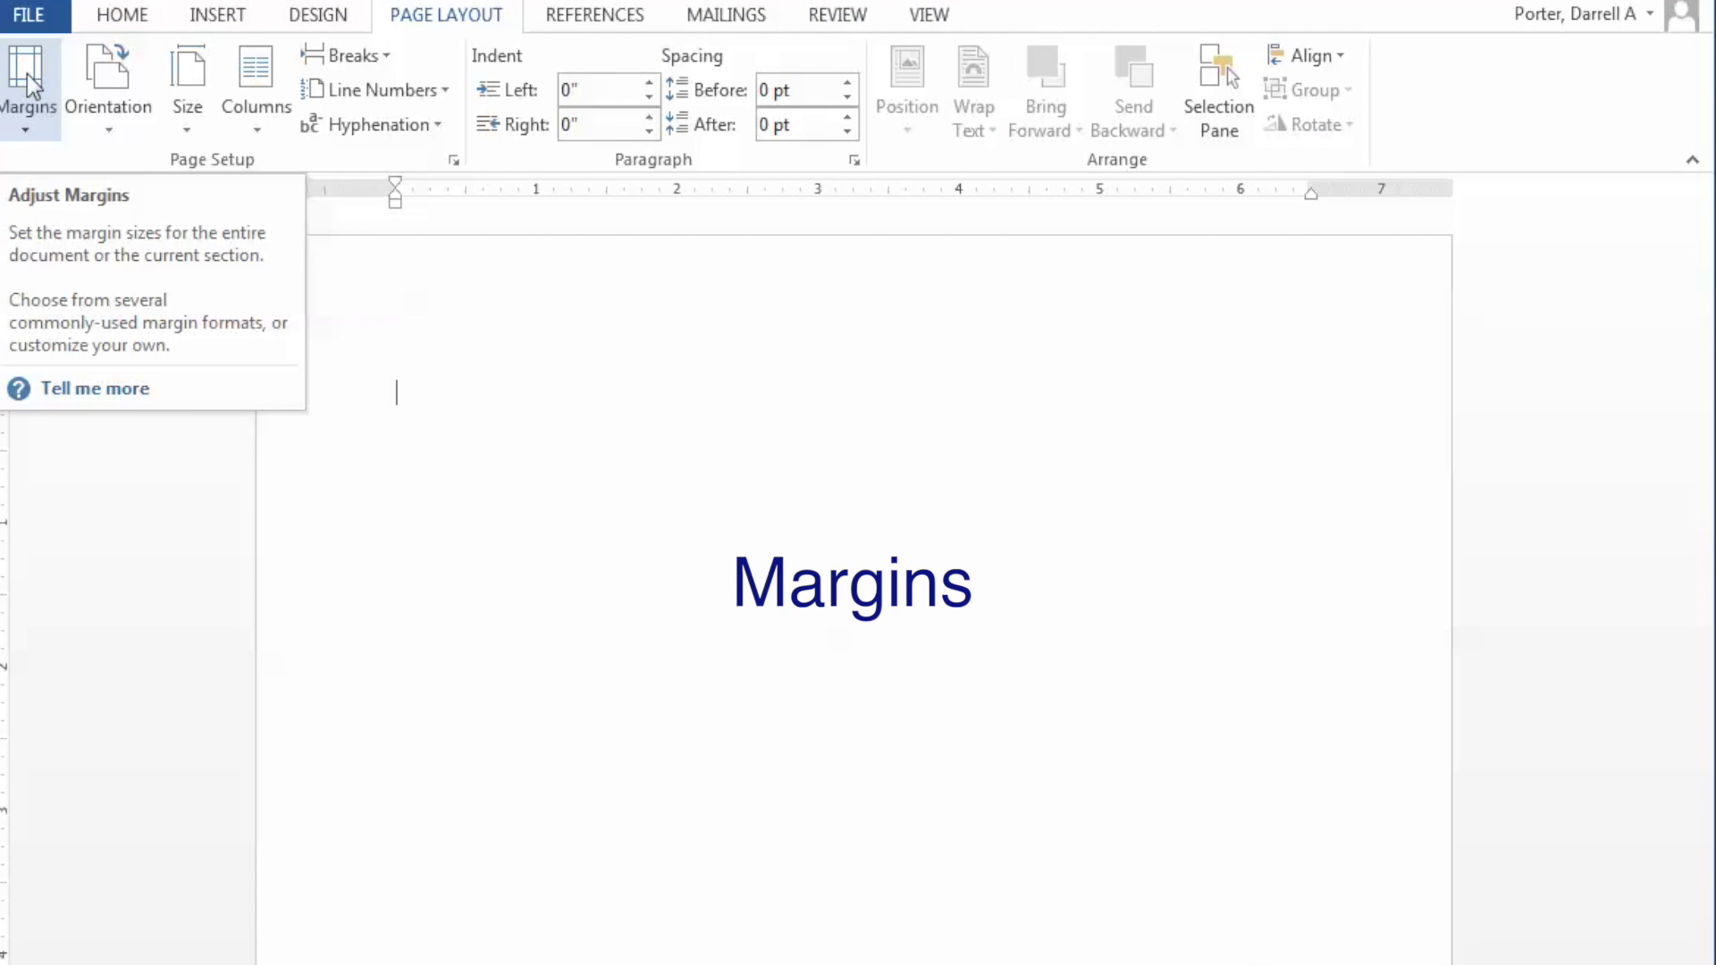
left_click(27, 73)
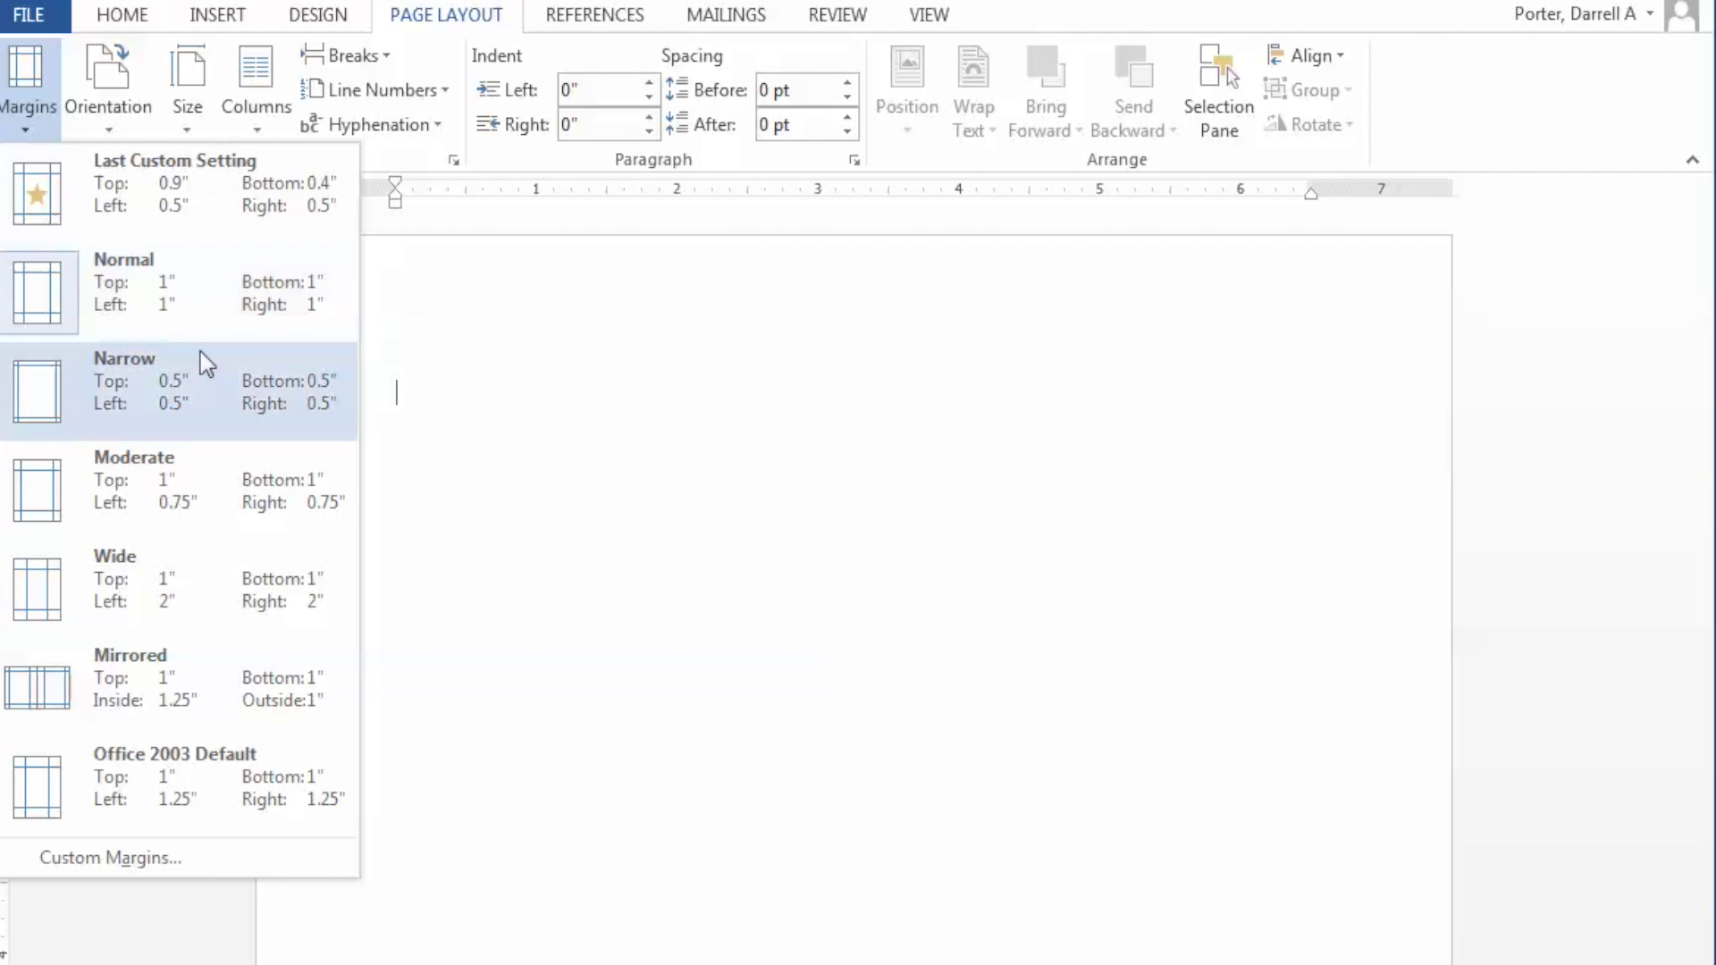
left_click(201, 379)
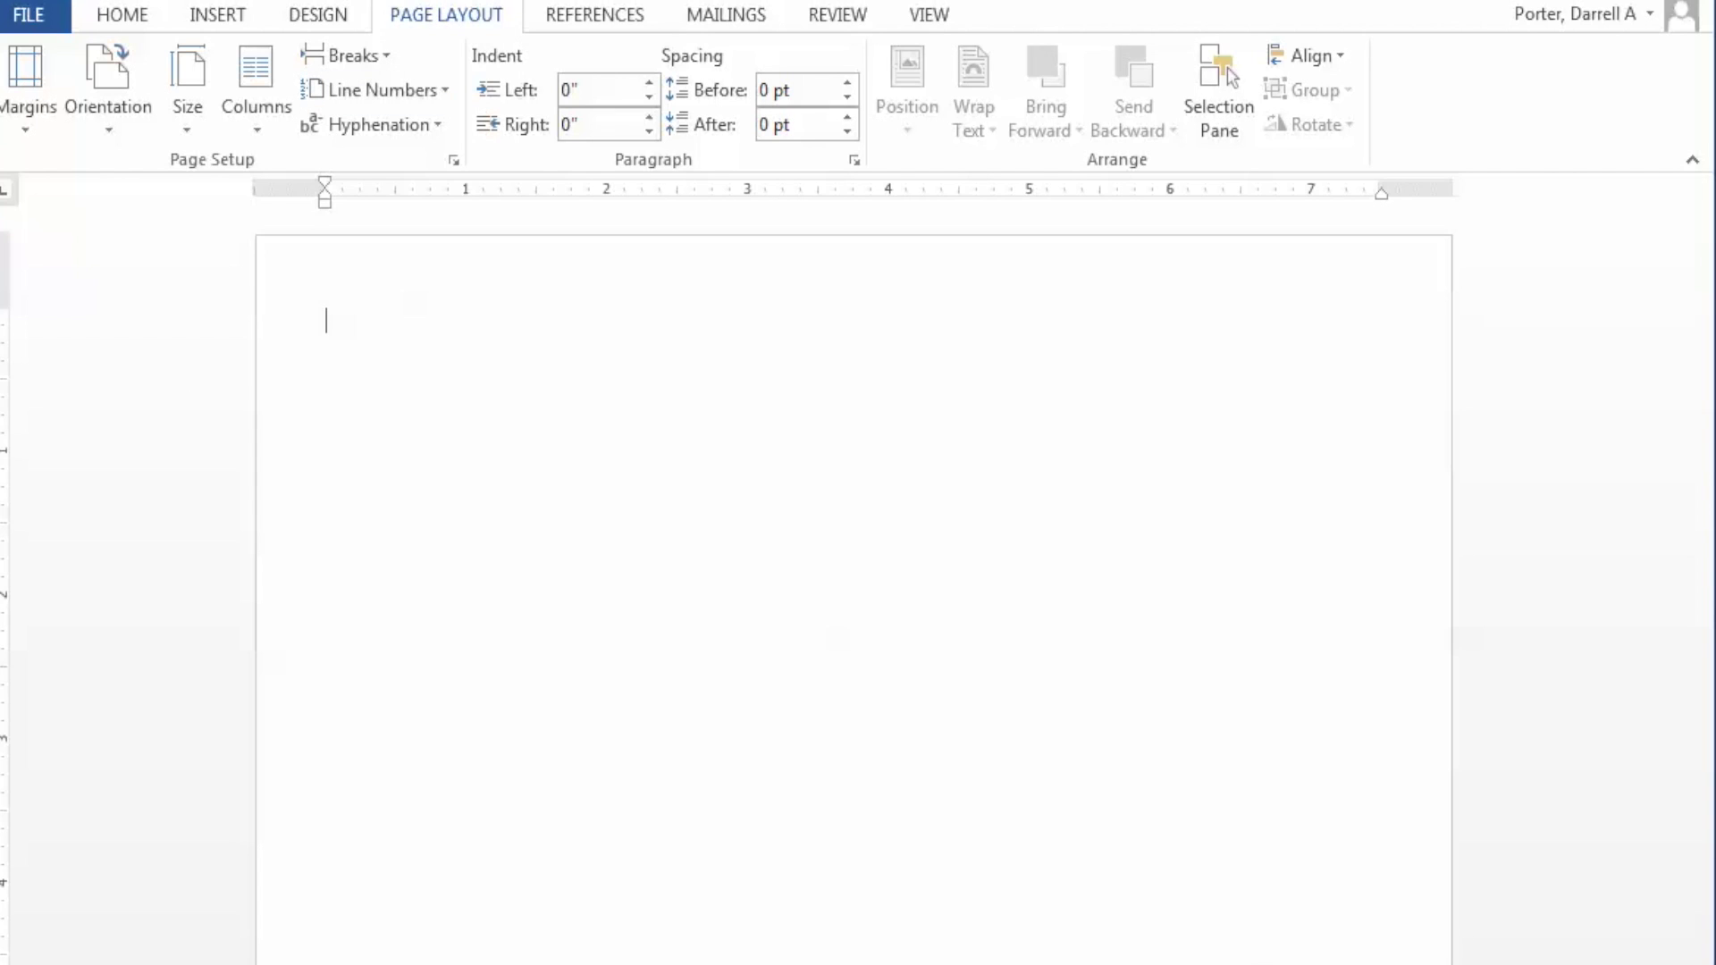
left_click(126, 18)
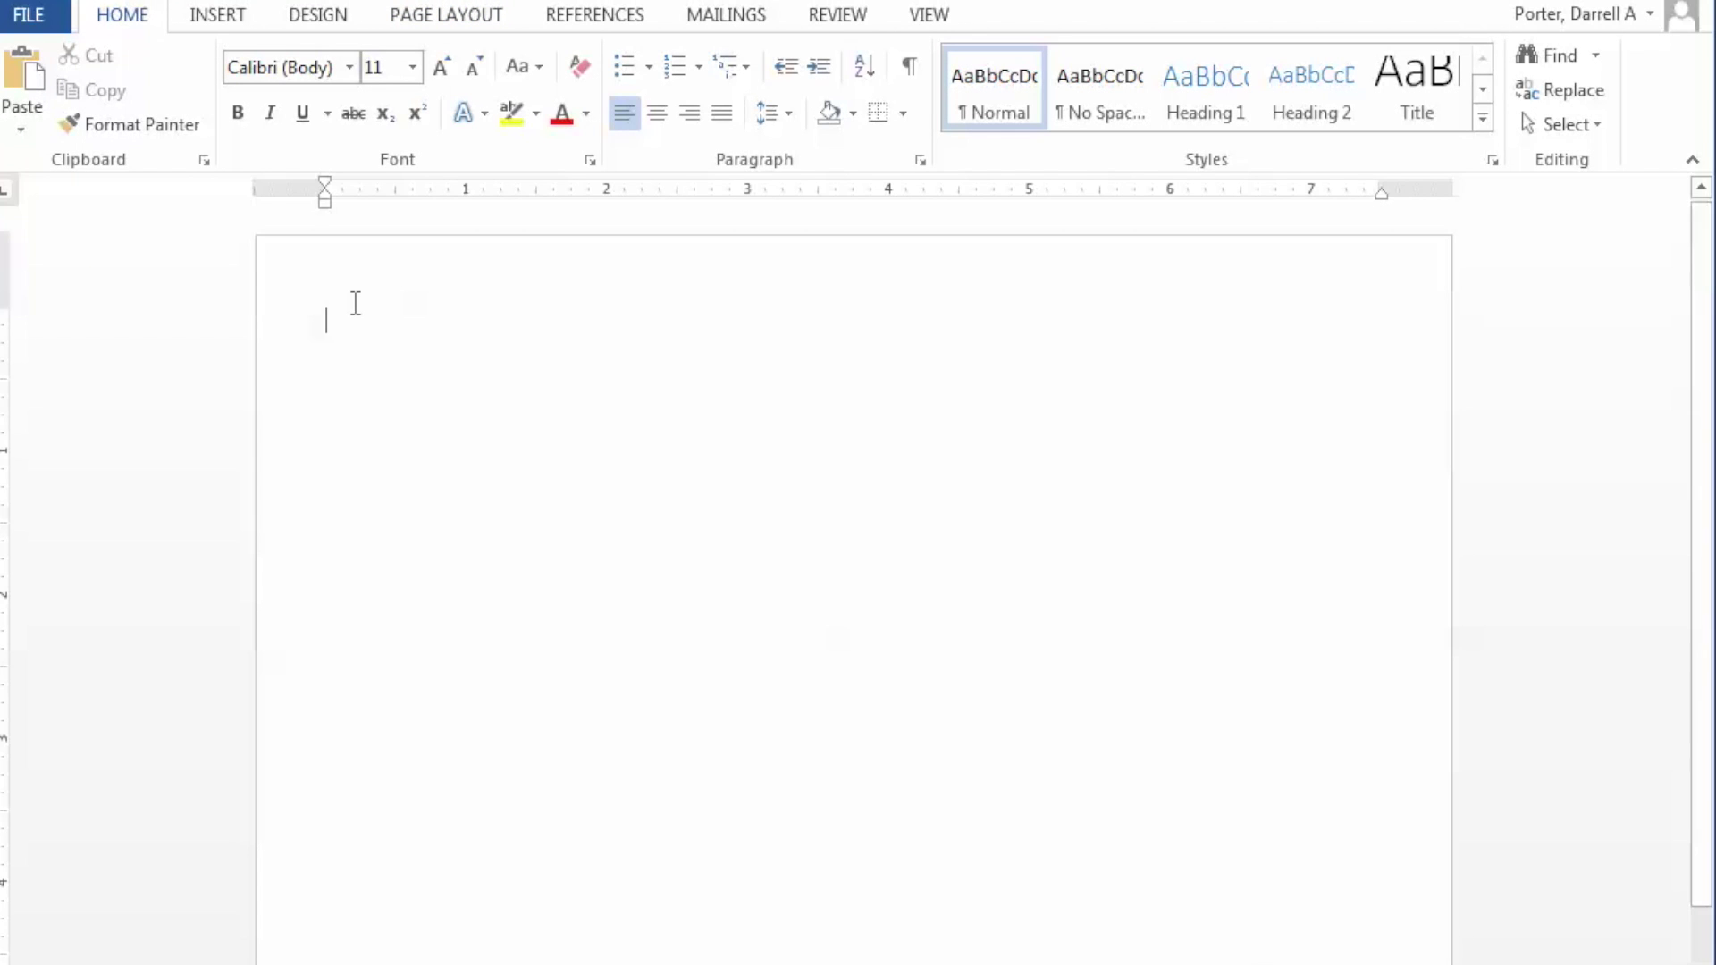
Step: Paste the resume draft text and center the five contact lines at the top
key("ctrl+v")
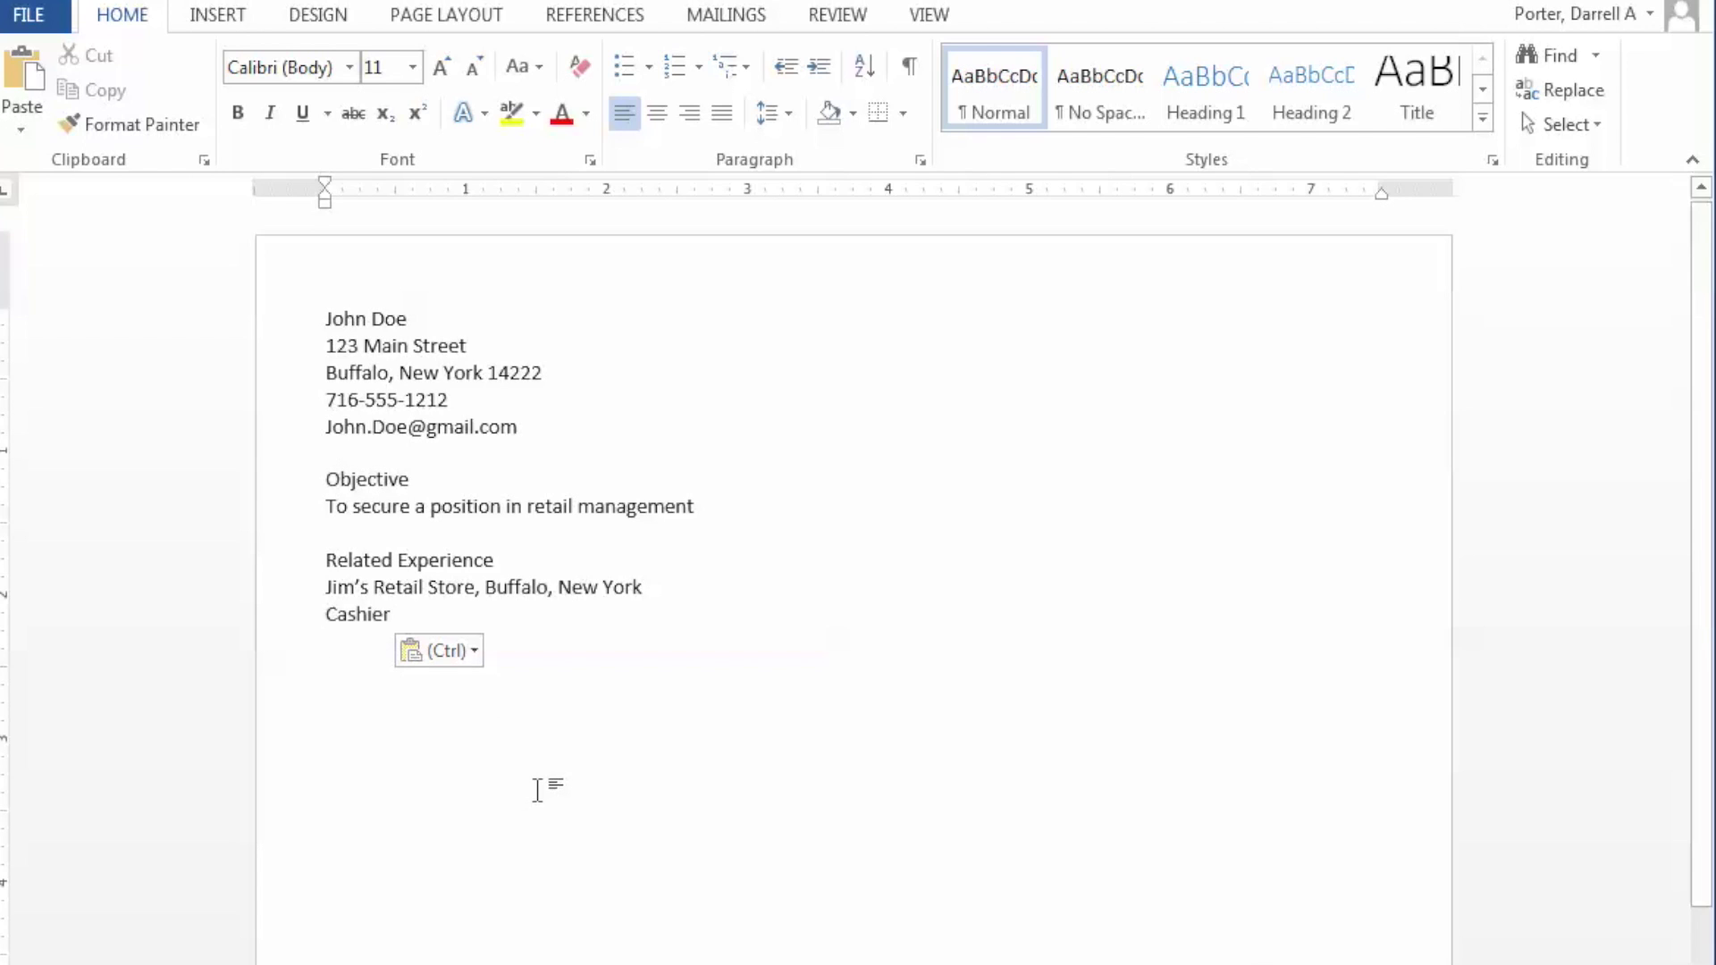
type("'")
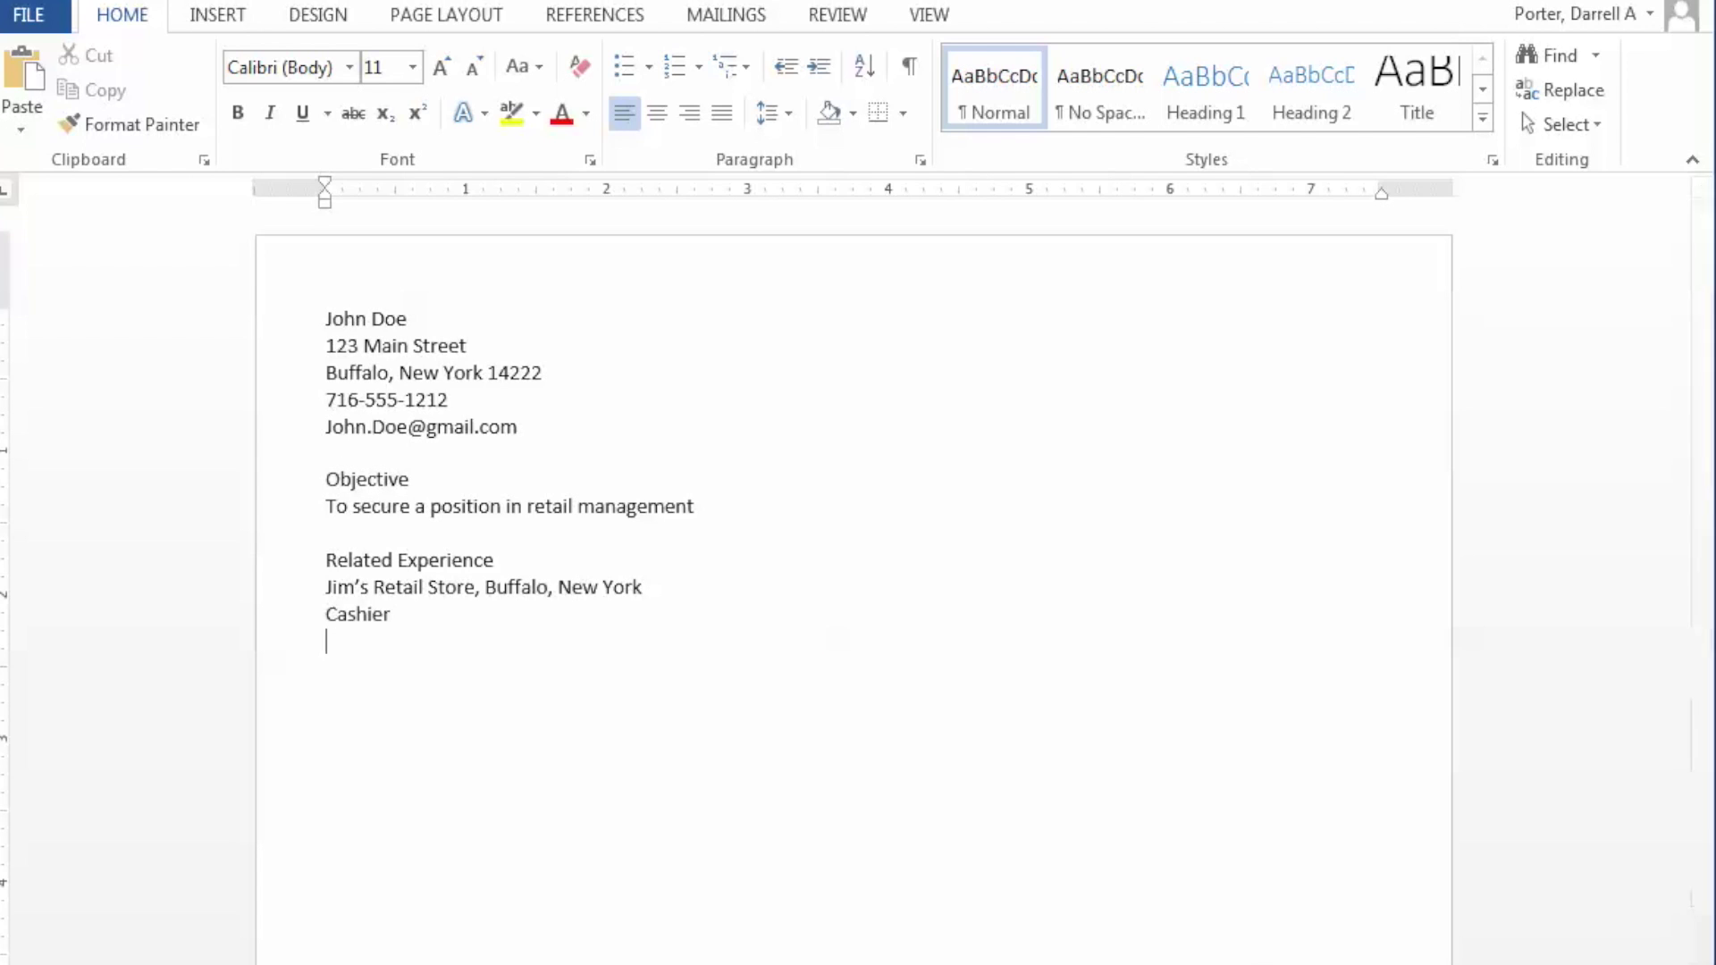
left_click_drag(329, 313, 528, 426)
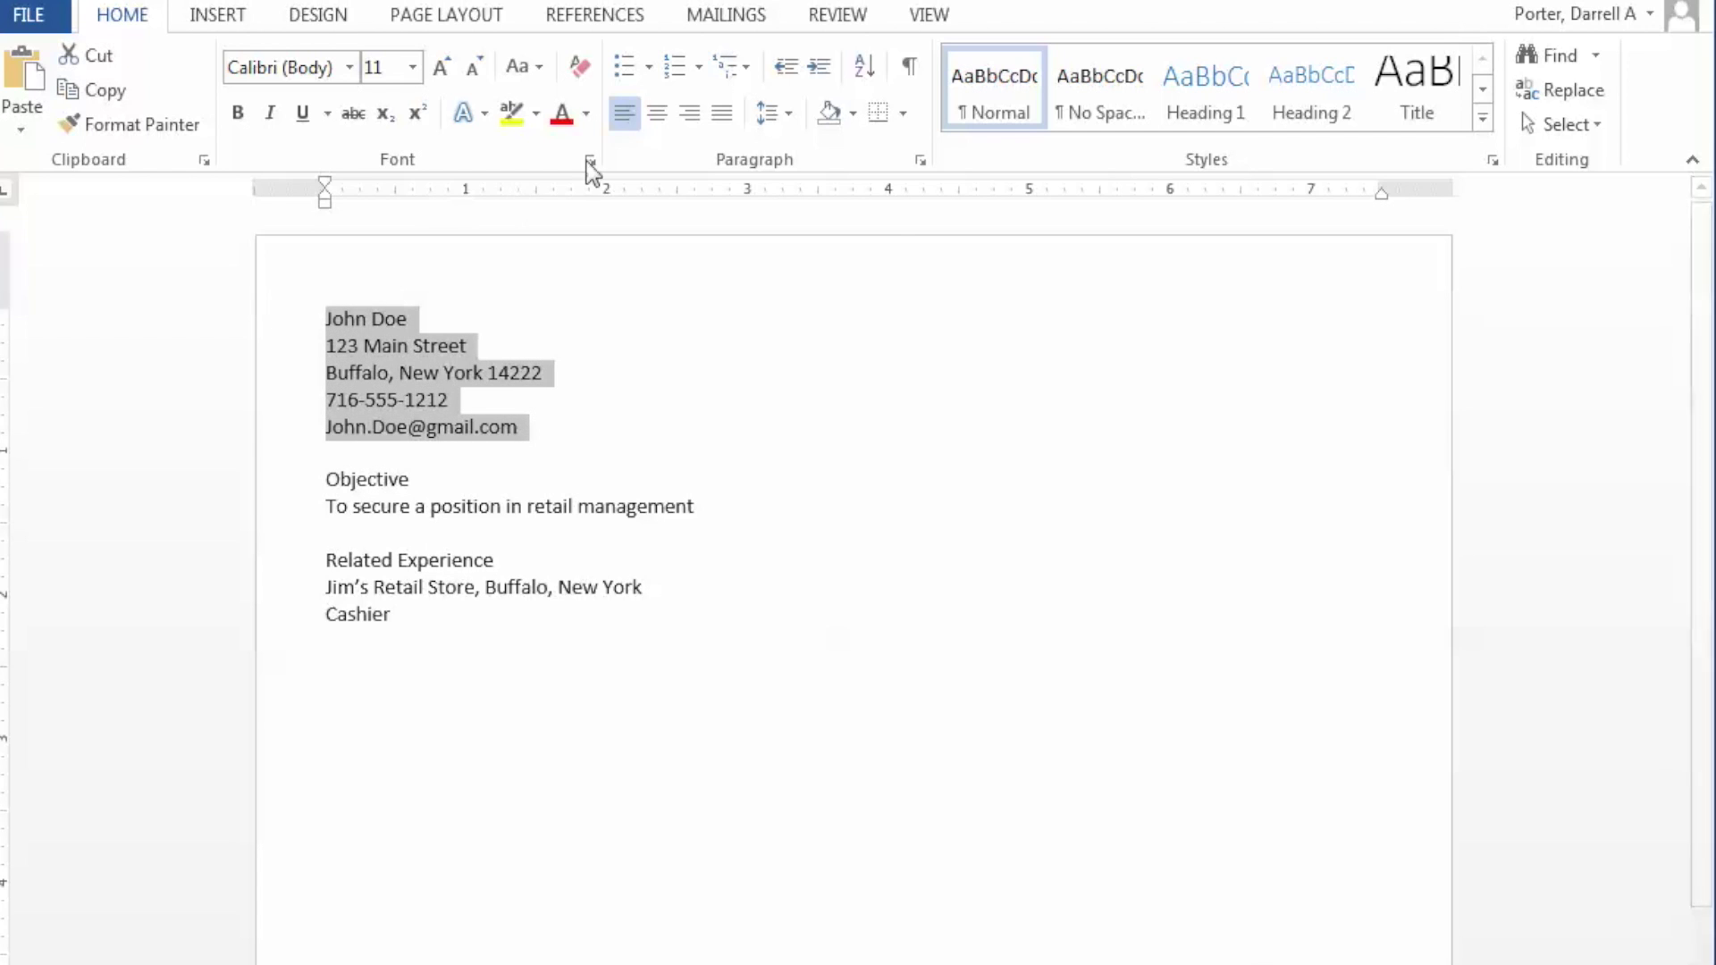
left_click(662, 118)
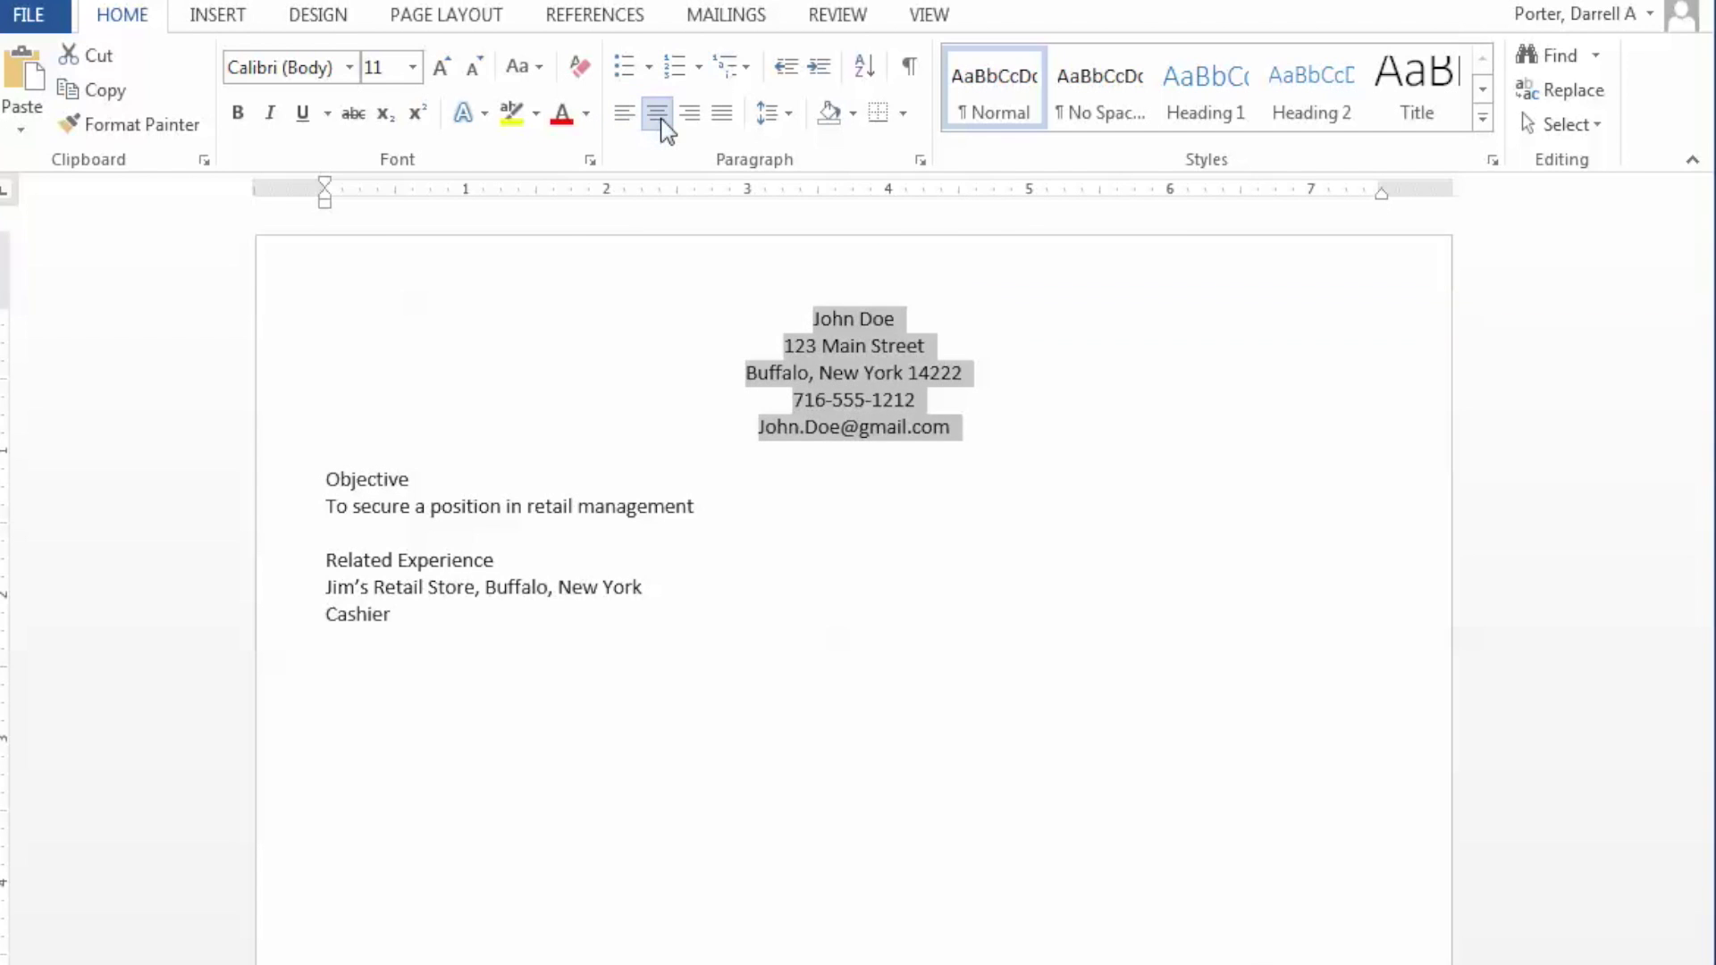
key("ctrl+End")
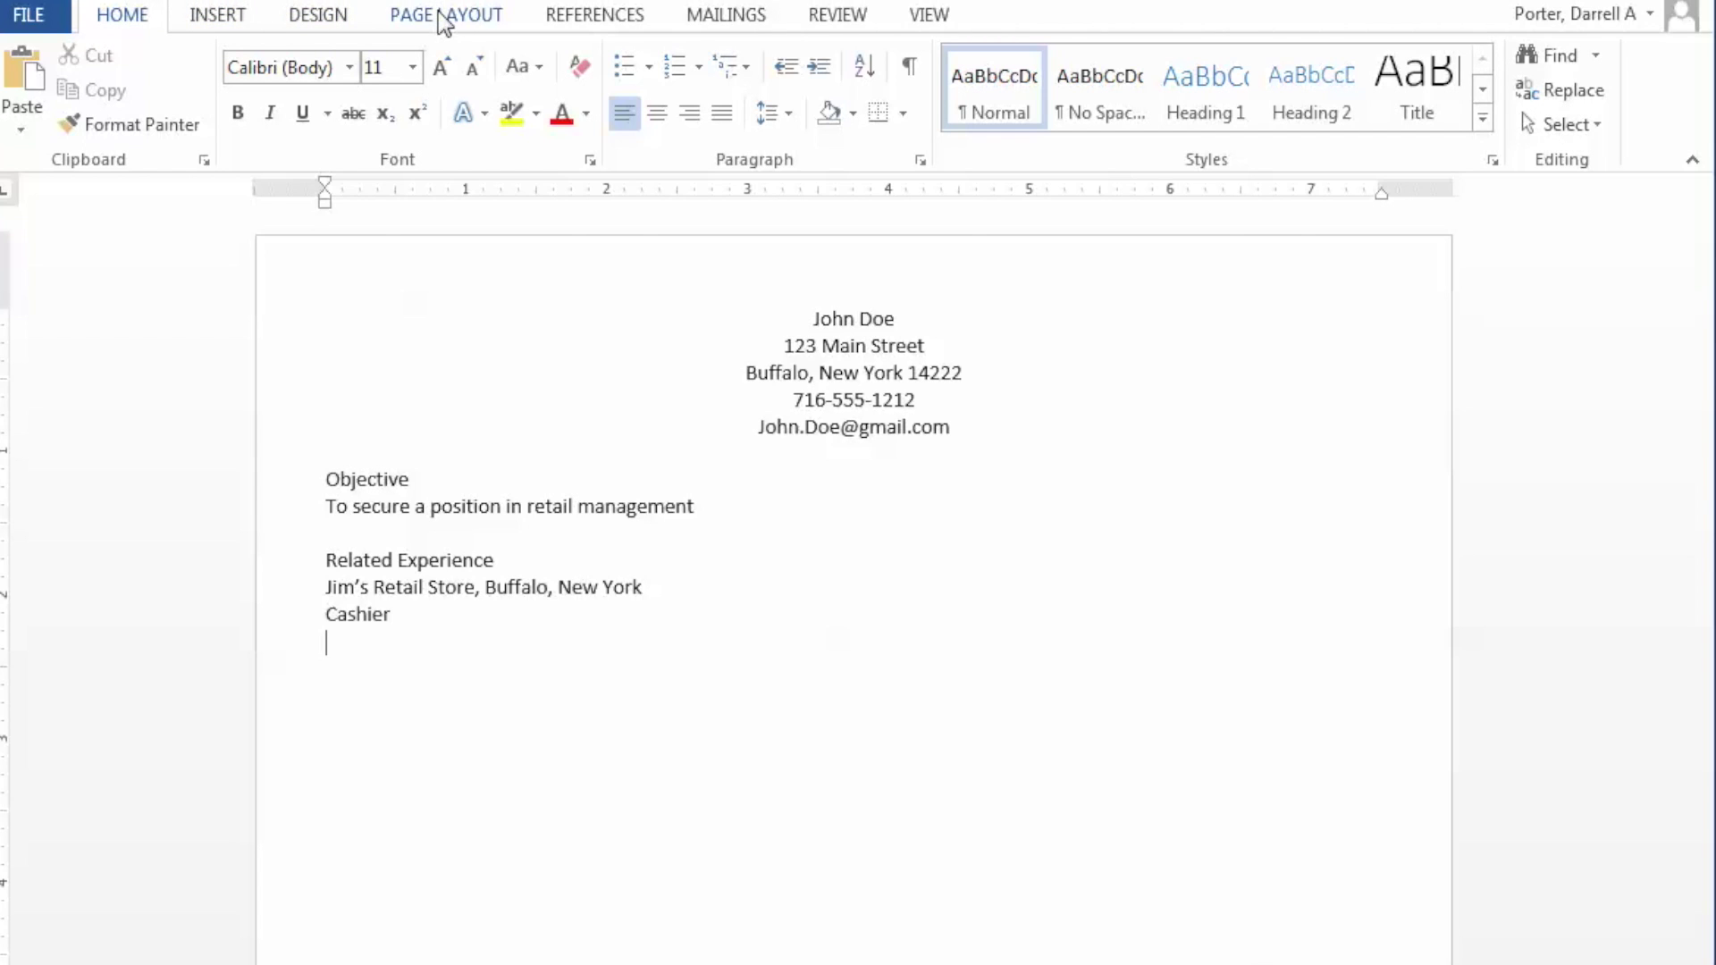
Step: Draw a dark-styled horizontal line across the page just above Objective
left_click(234, 24)
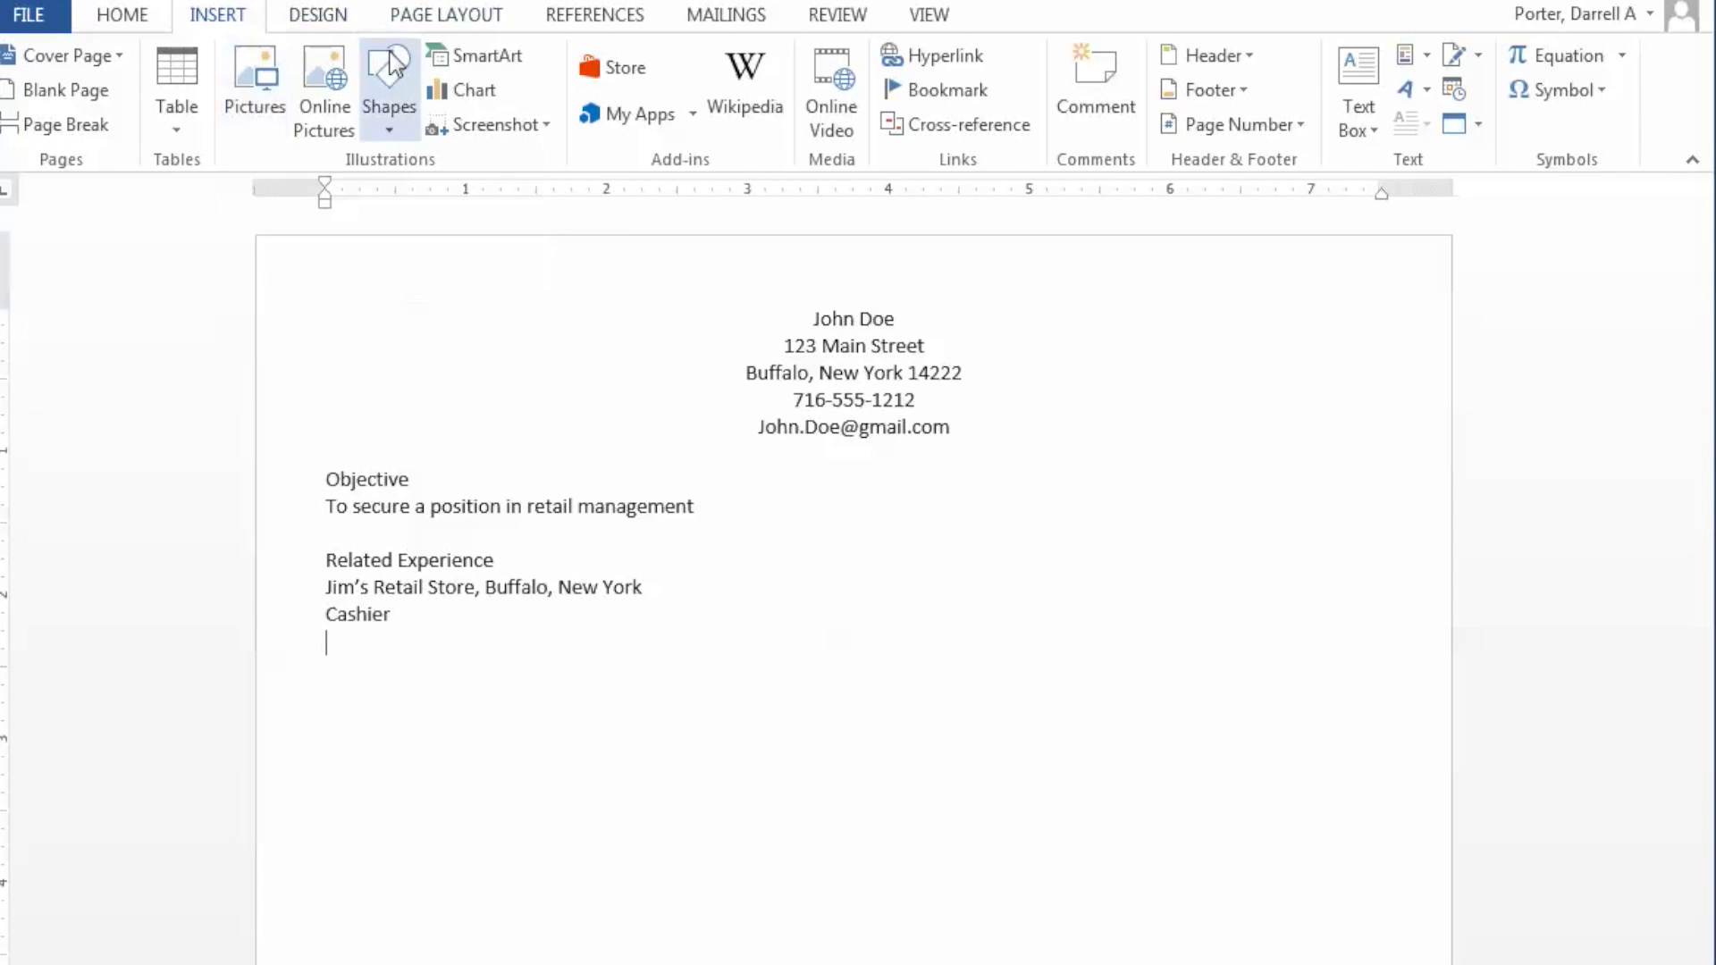
left_click(389, 126)
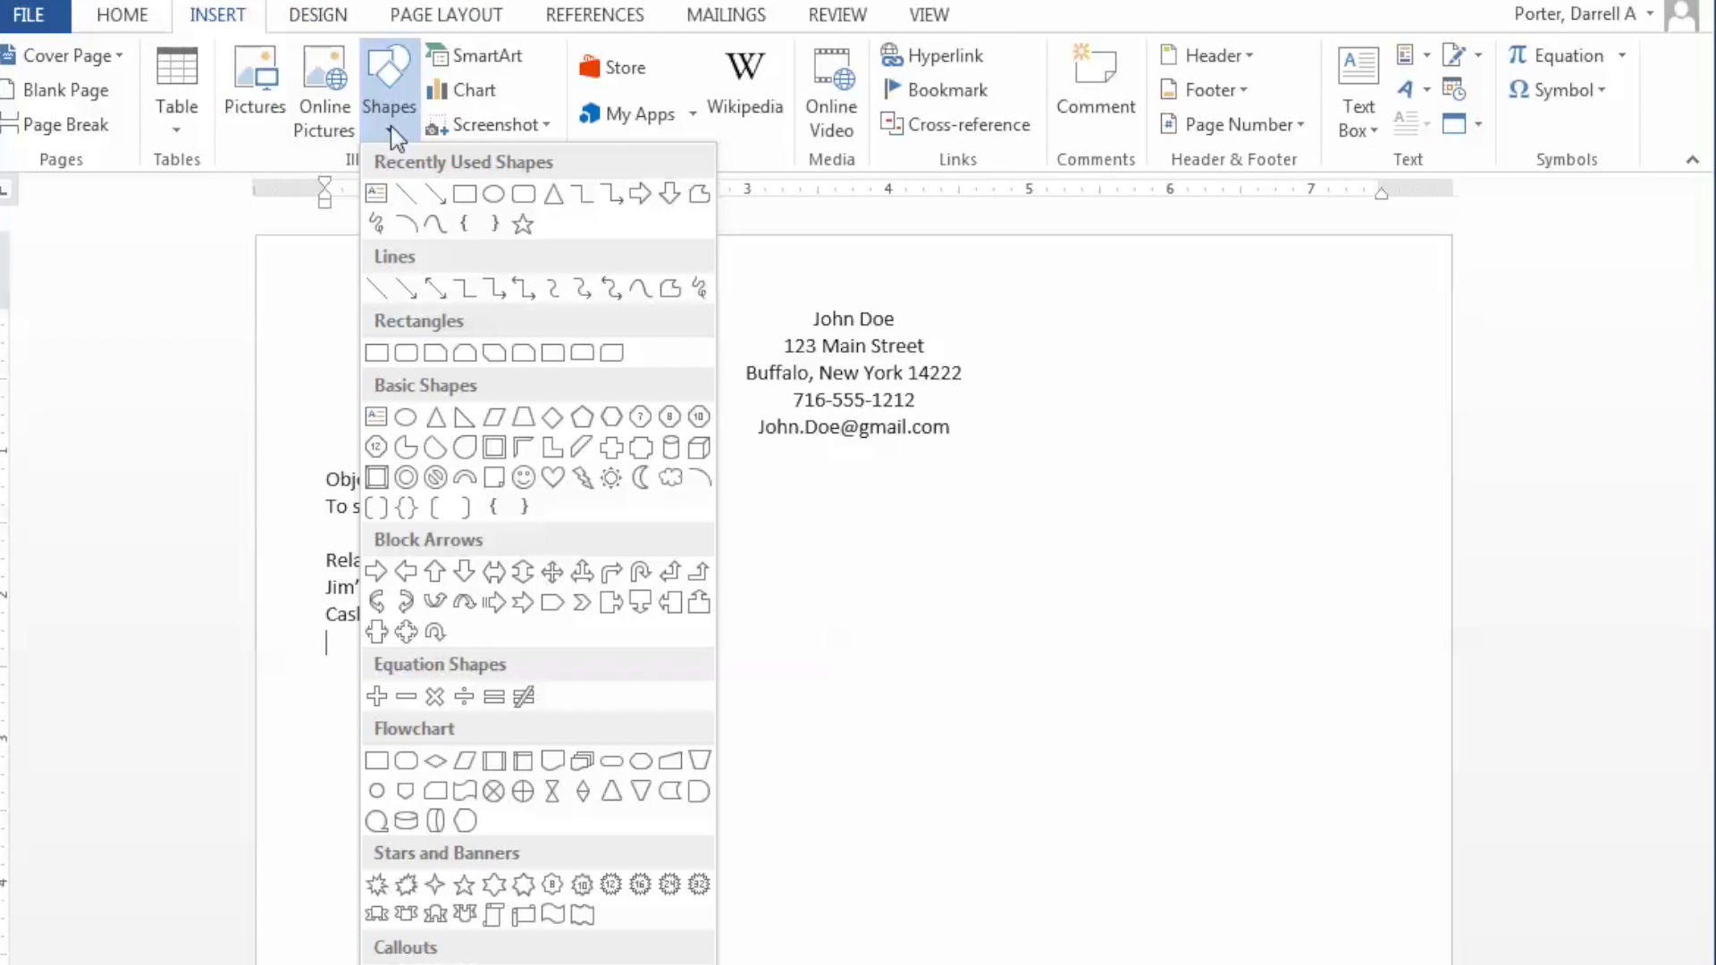
left_click(407, 195)
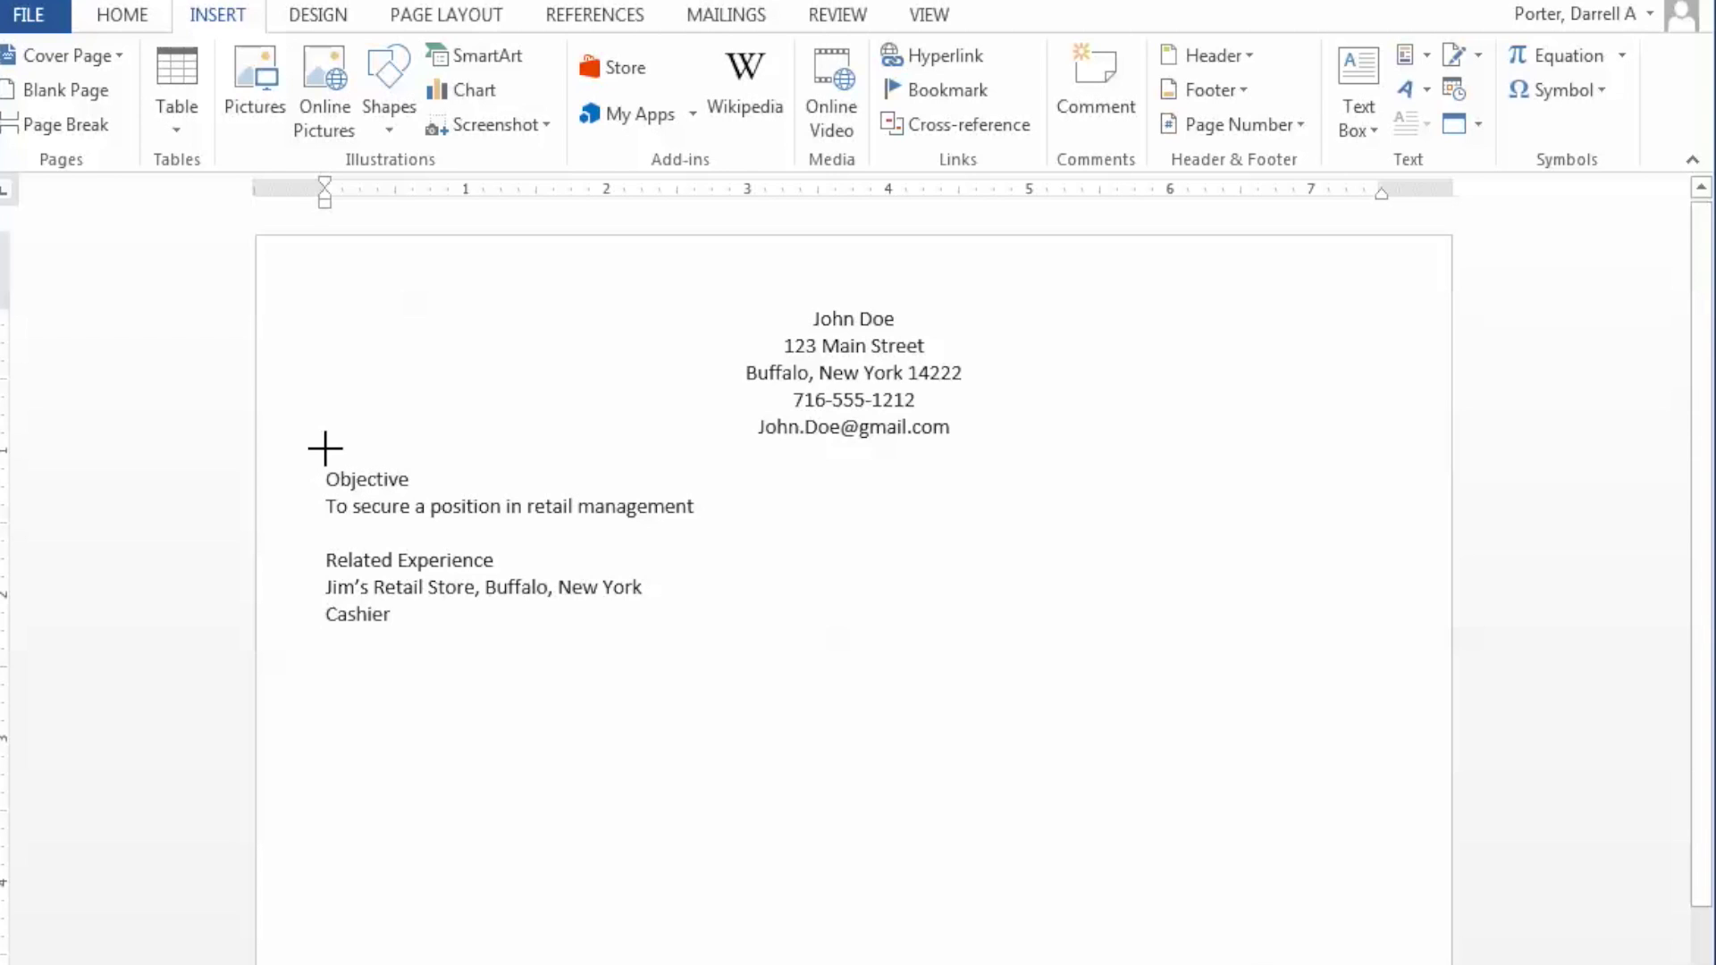
mouse_move(326, 451)
left_mouse_down()
mouse_move(1034, 468)
mouse_move(1376, 451)
left_mouse_up()
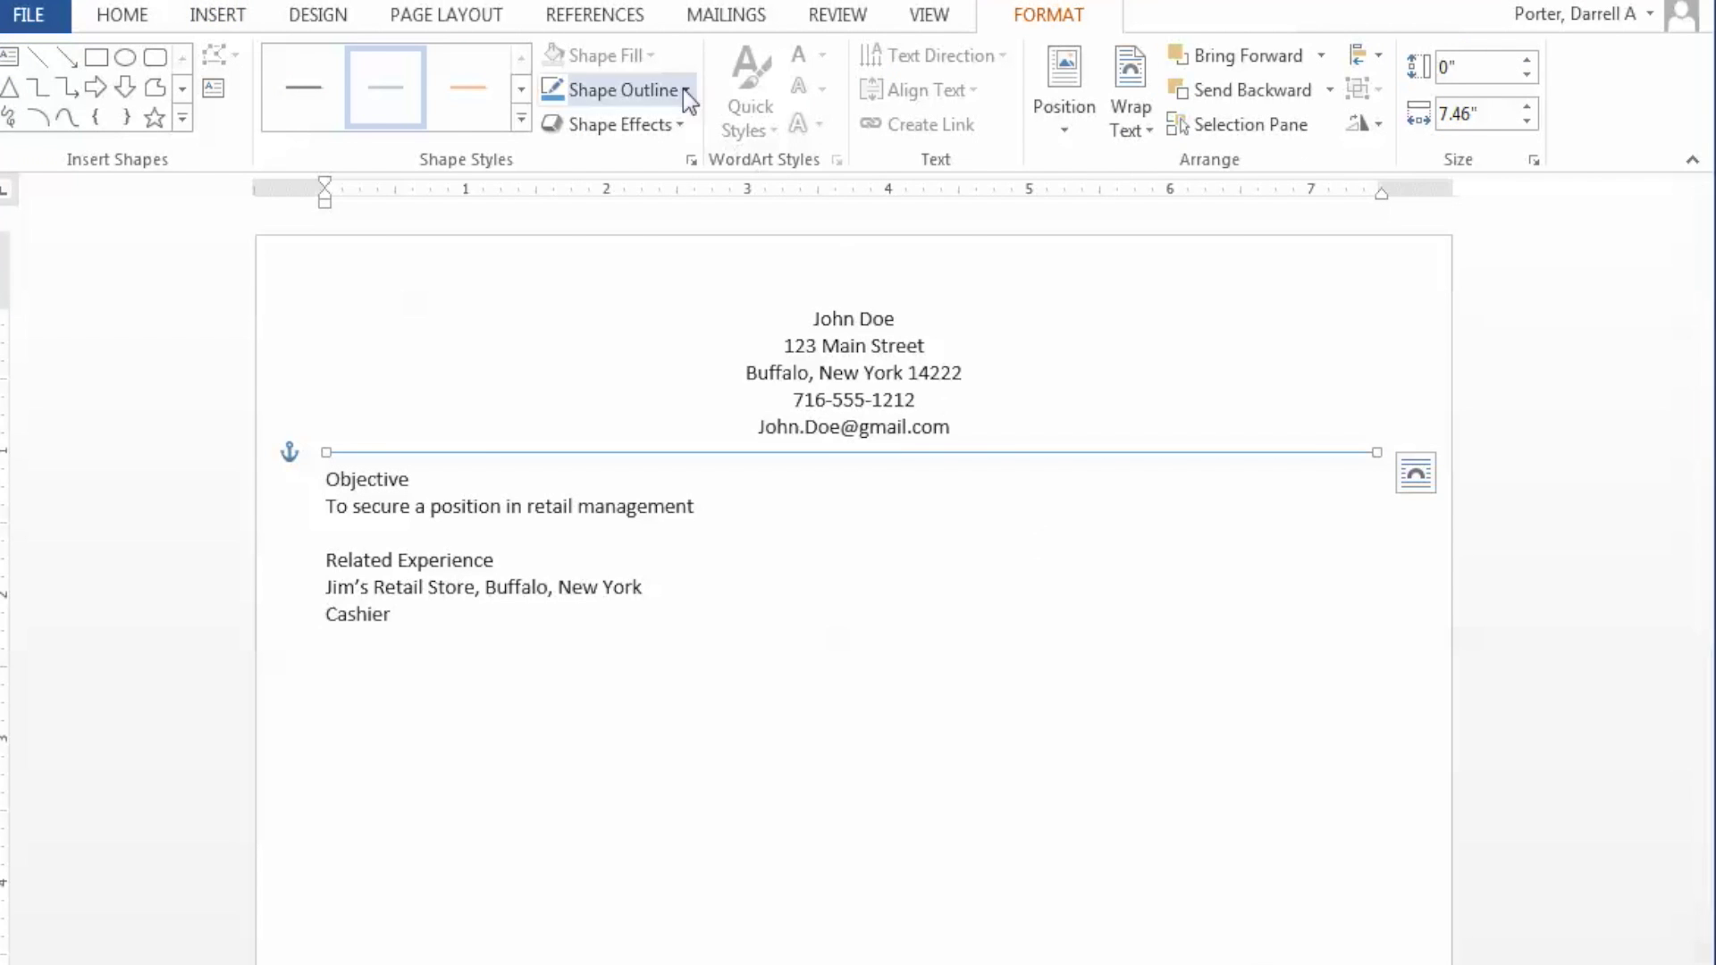
left_click(302, 87)
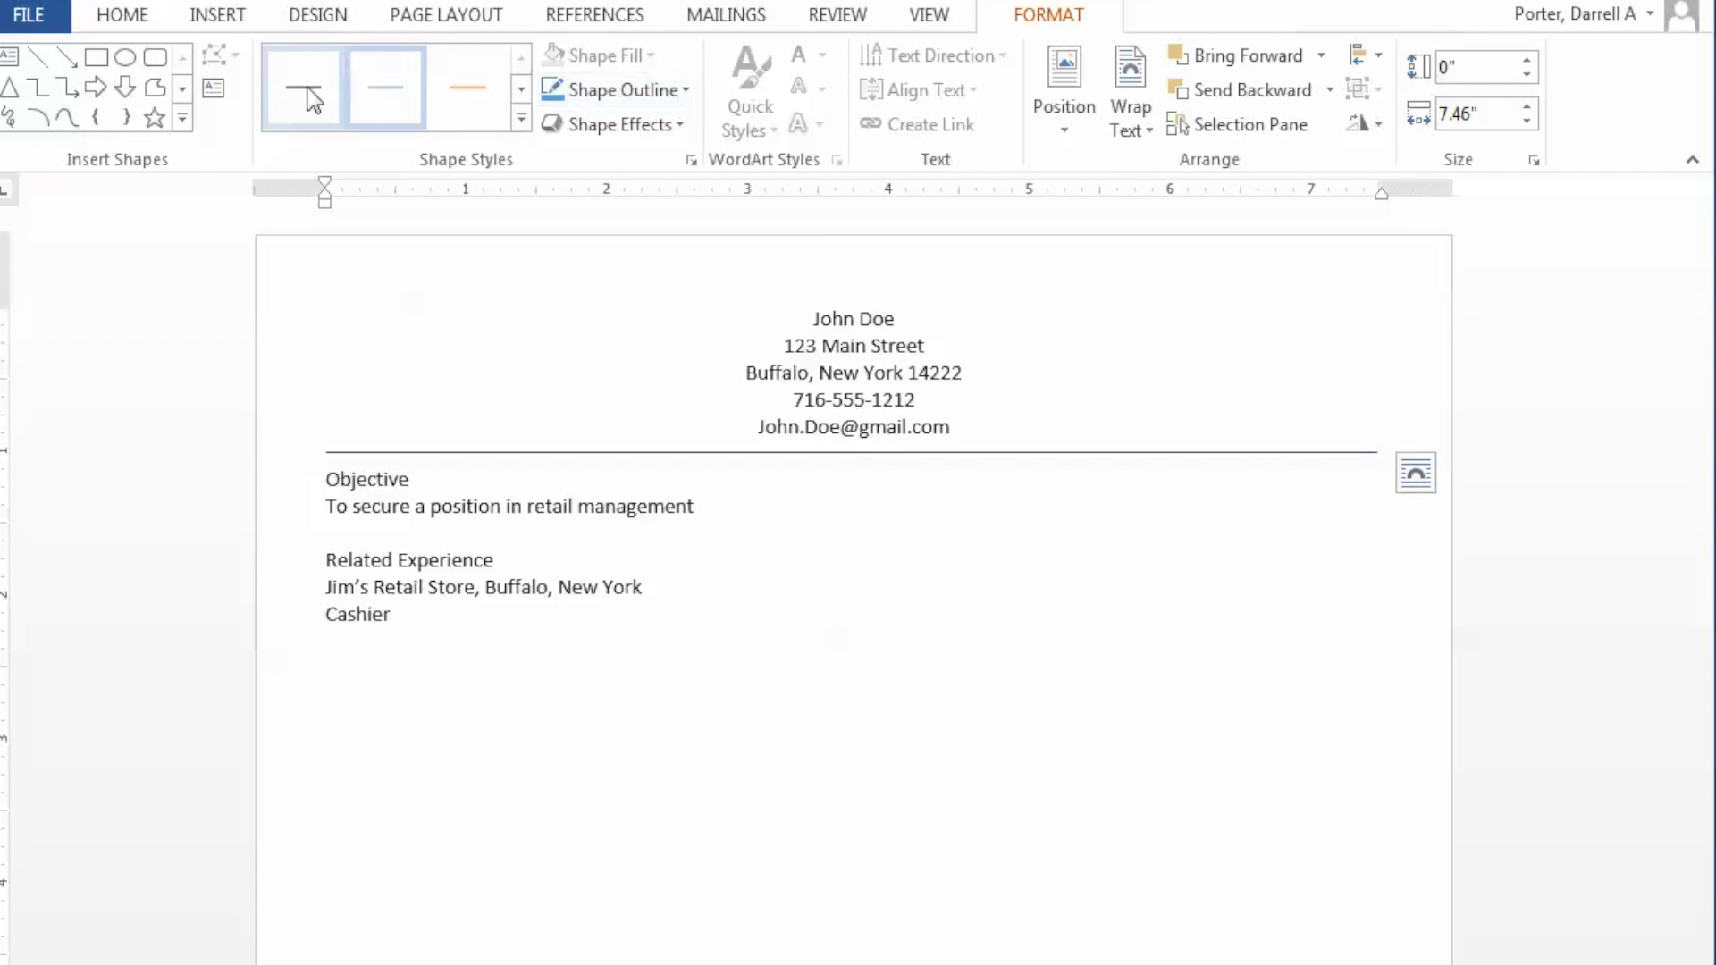
key("Escape")
Step: Make the name line at the top bold at 24 pt
left_click_drag(788, 315, 919, 314)
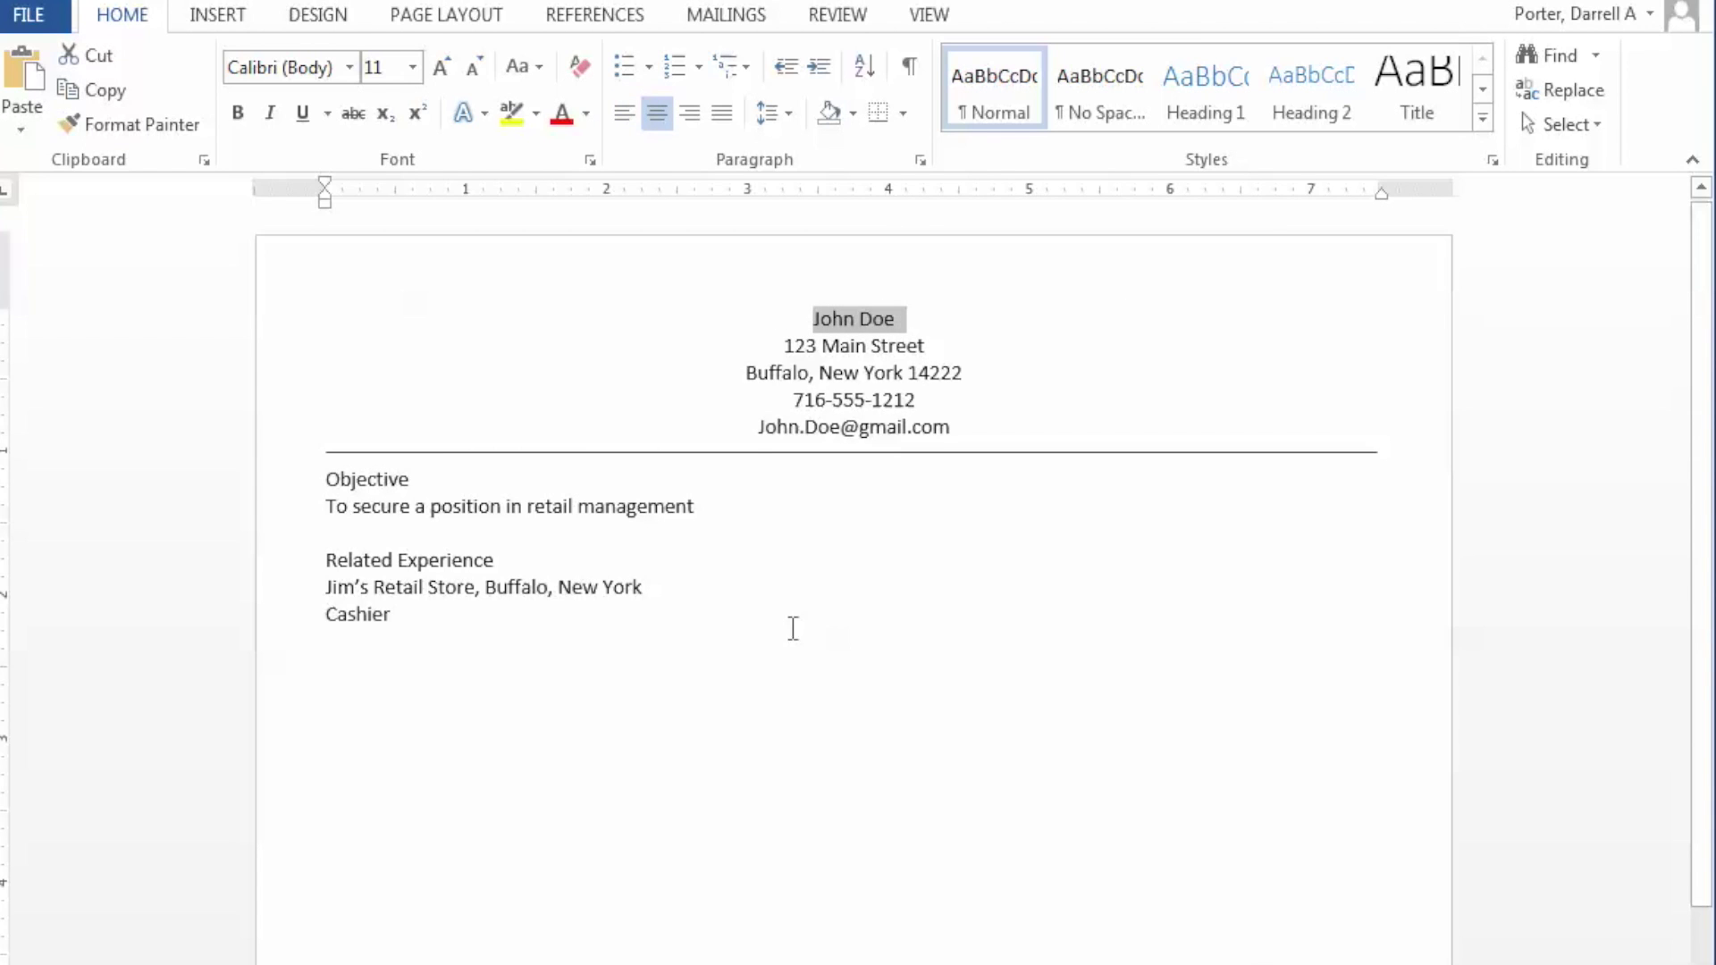
left_click(244, 115)
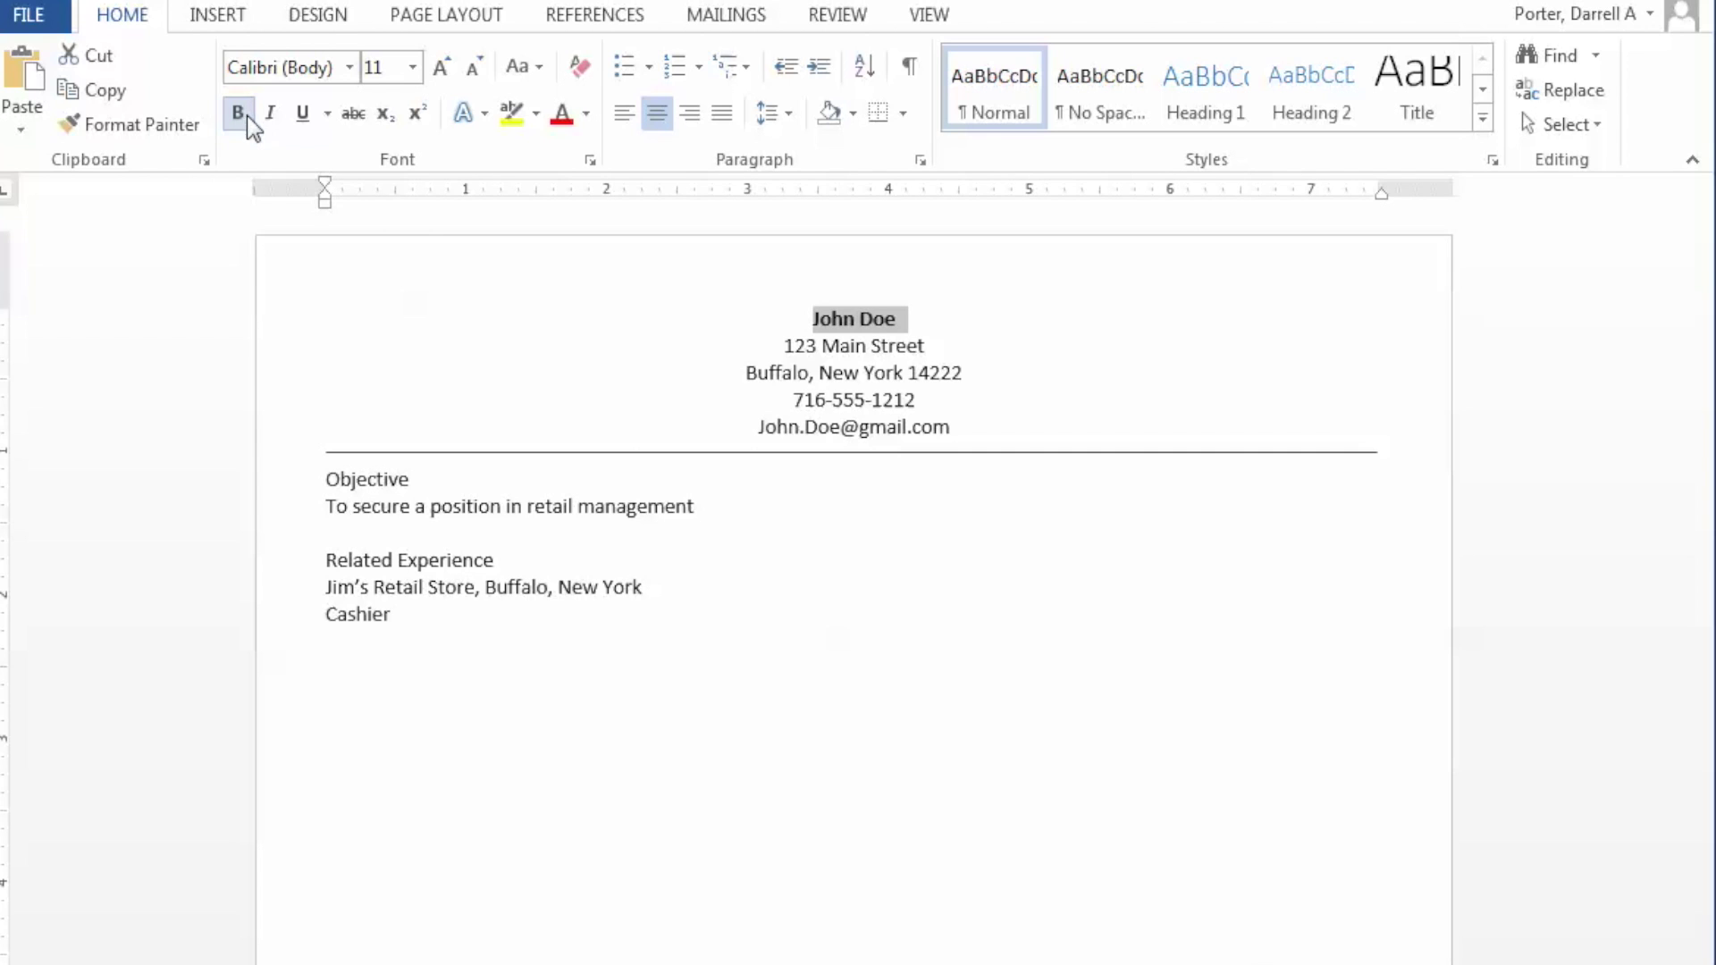
left_click(416, 69)
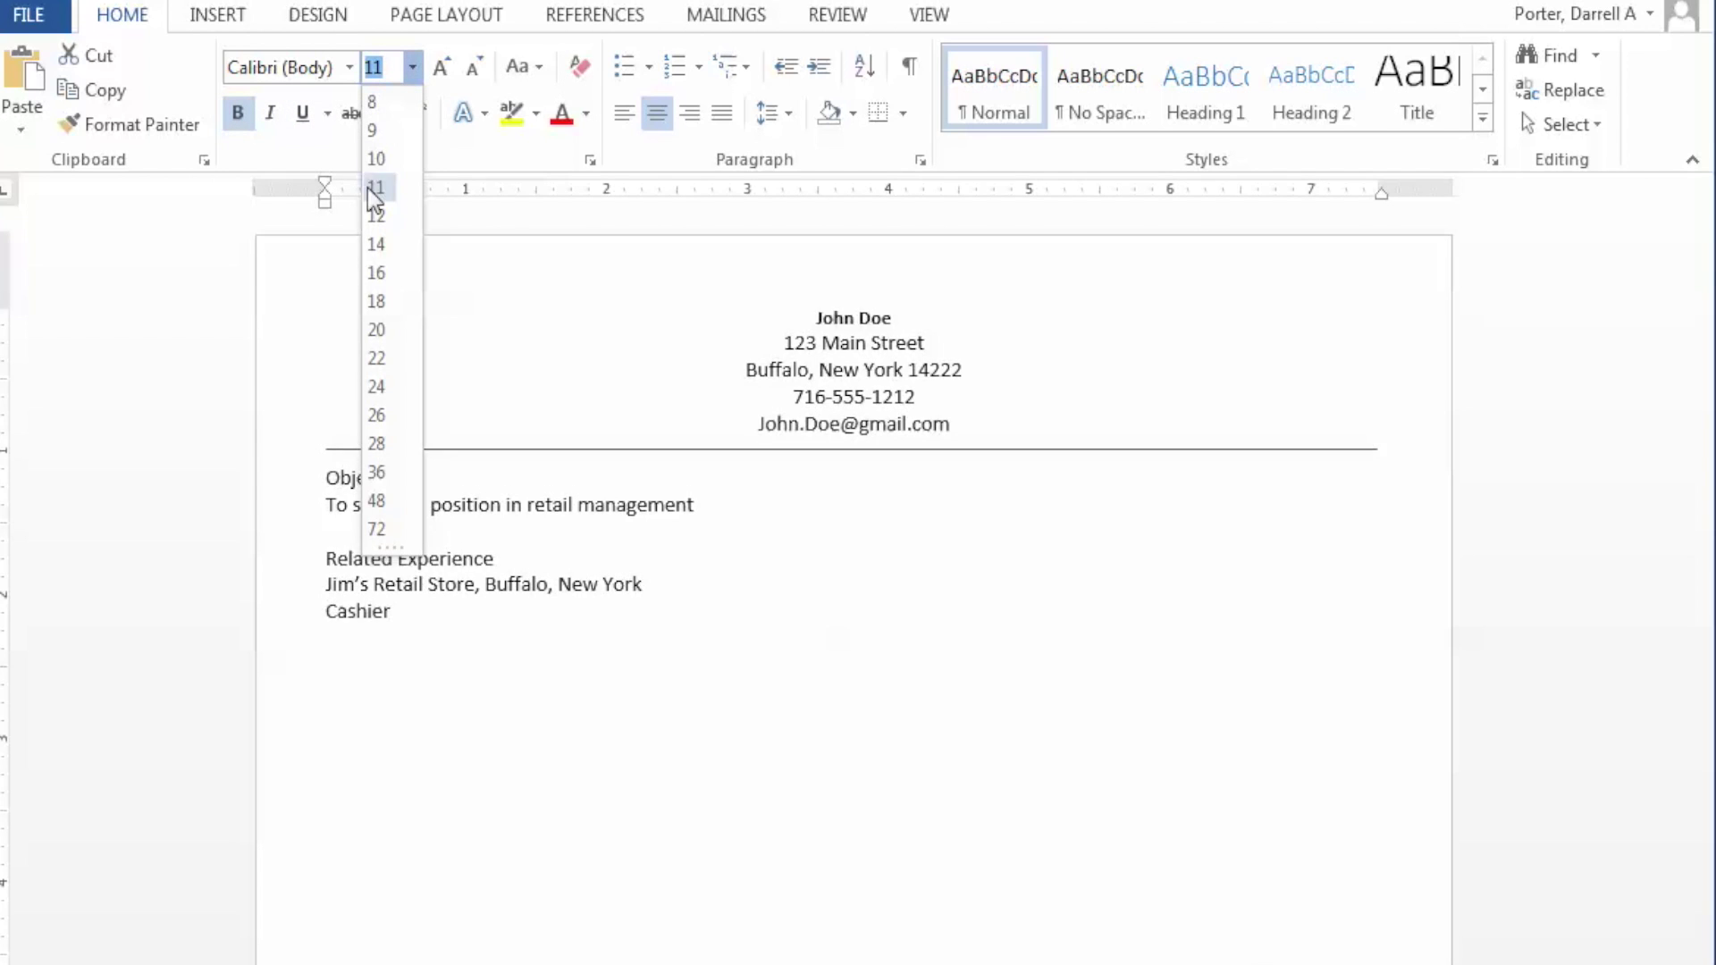
left_click(378, 388)
left_click(739, 620)
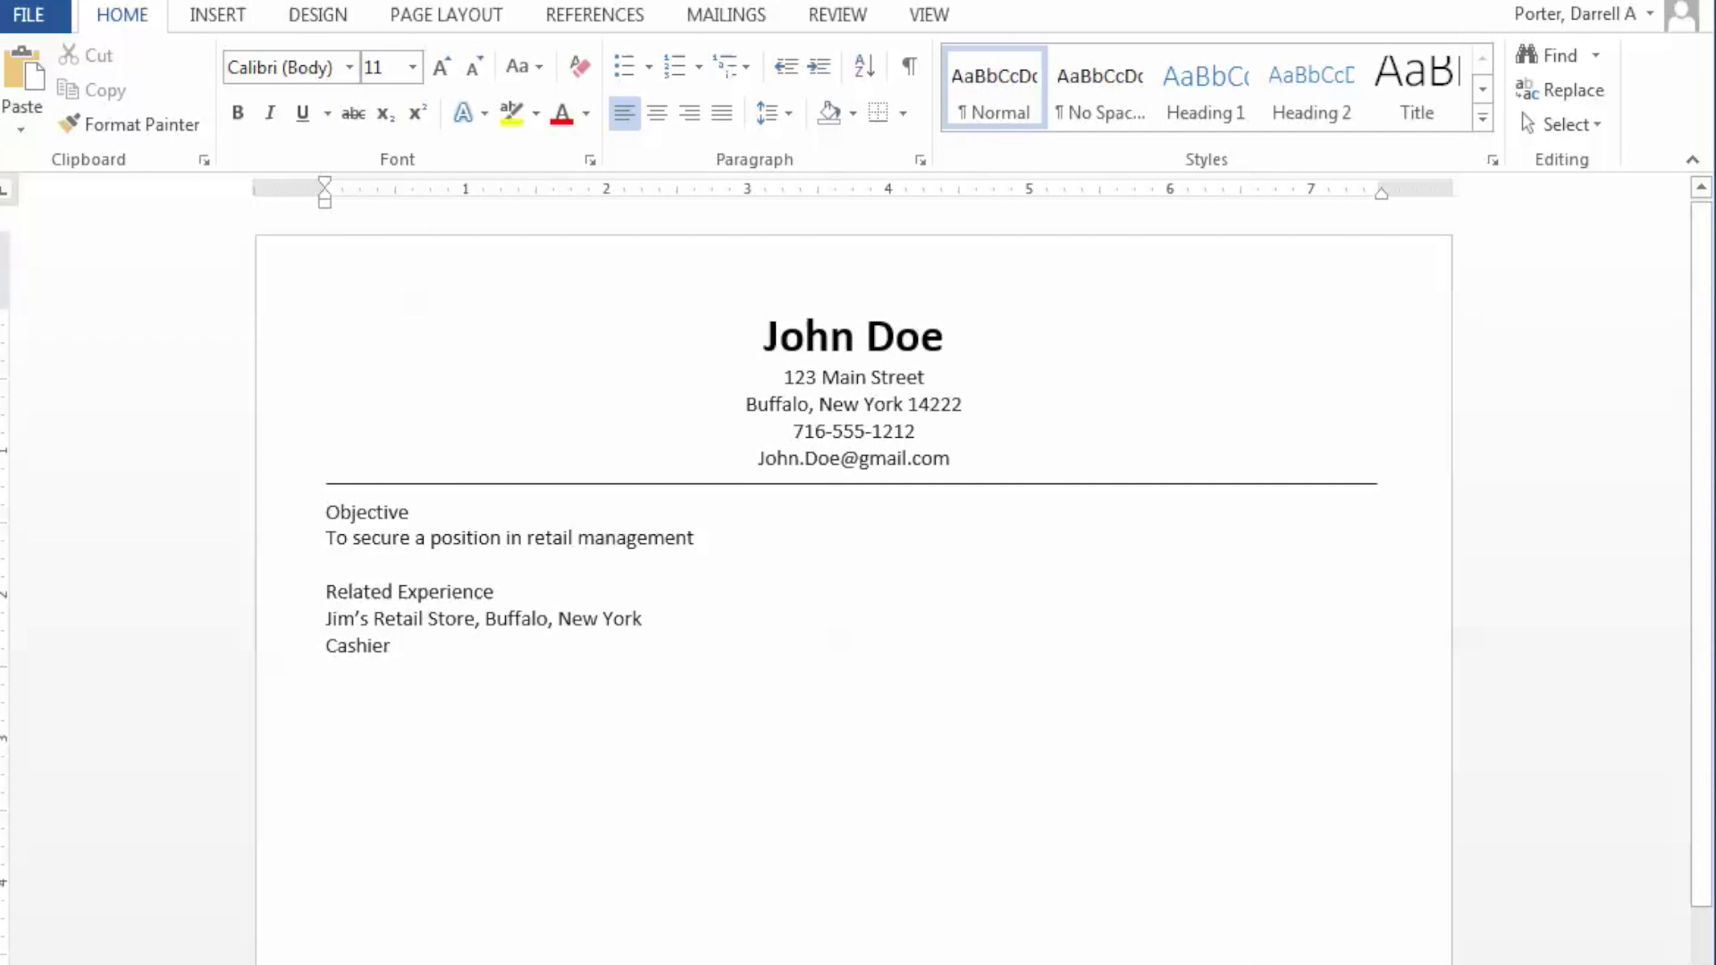
key("Up")
key("Up")
Step: Change the Objective heading to all capitals, OBJECTIVE
left_click(286, 518)
left_click(283, 592, "ctrl")
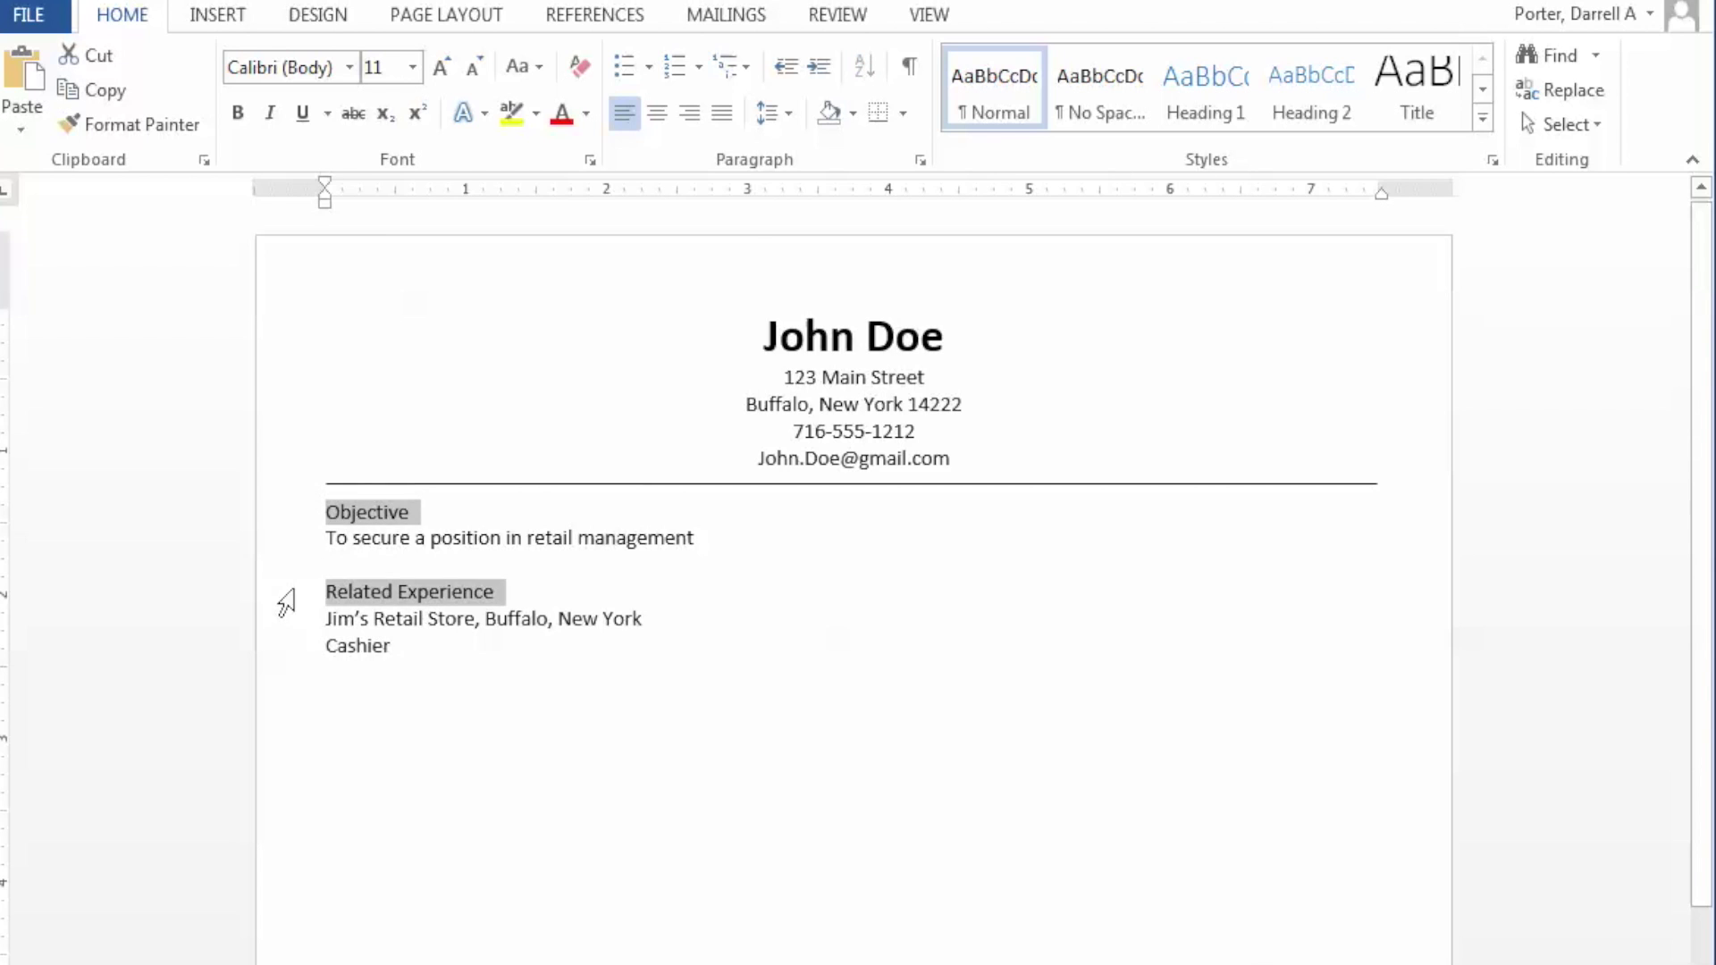
left_click(386, 647)
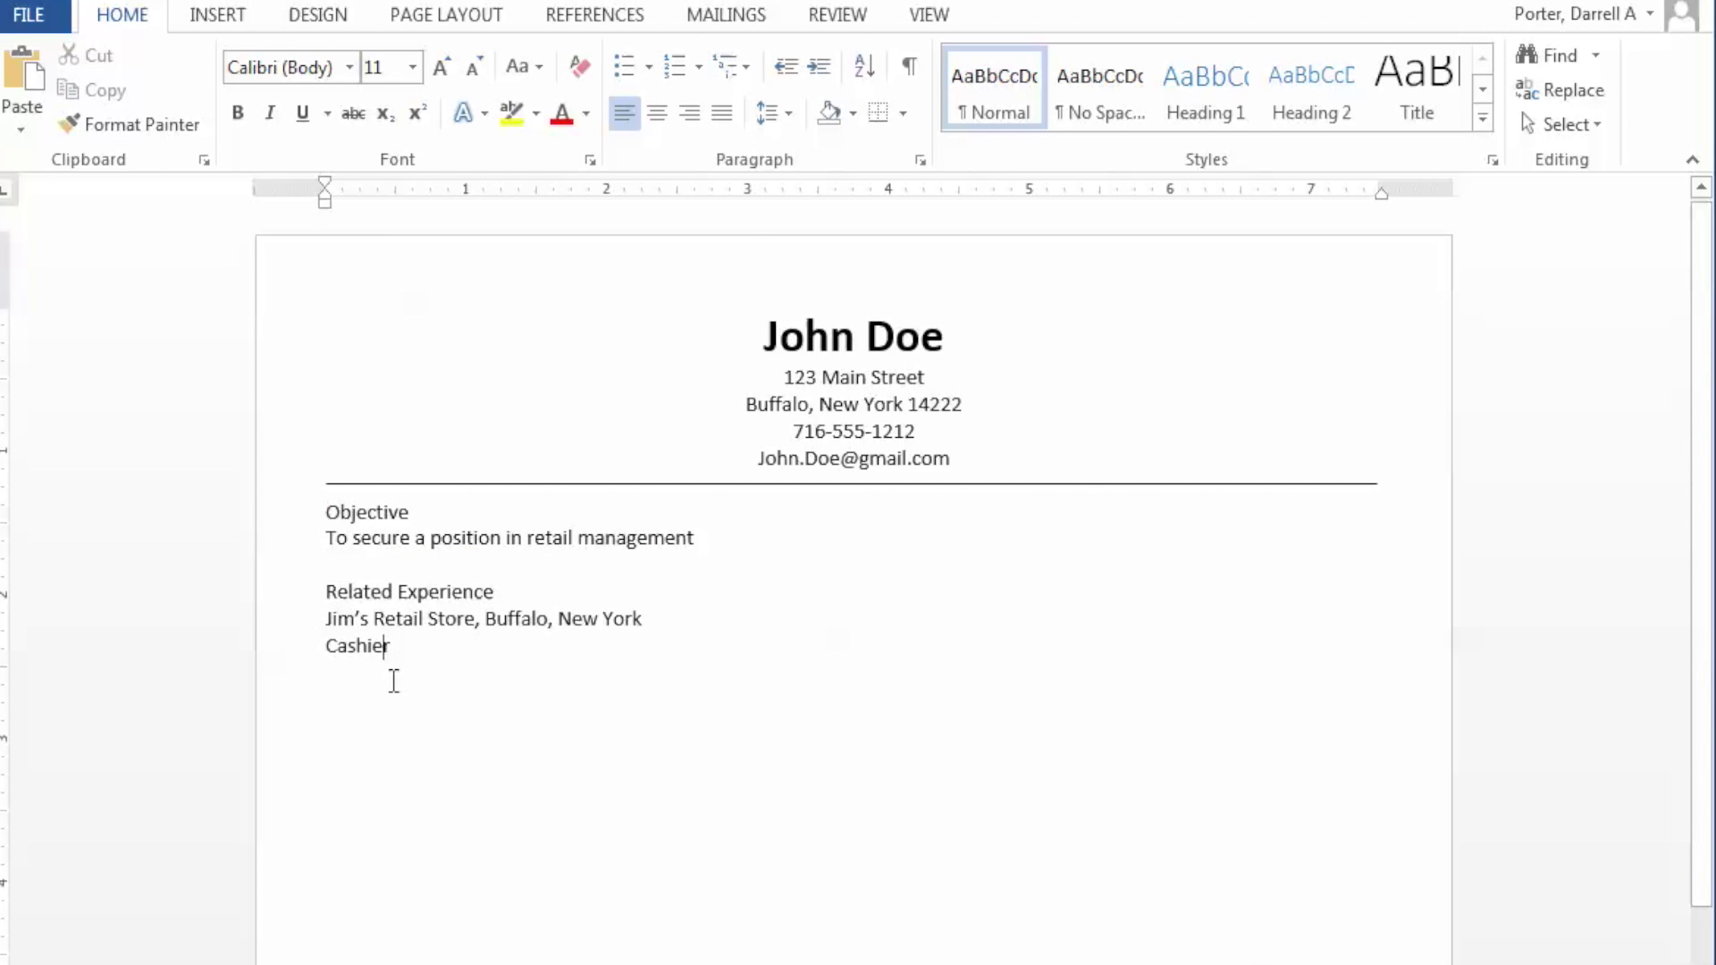
left_click(299, 524)
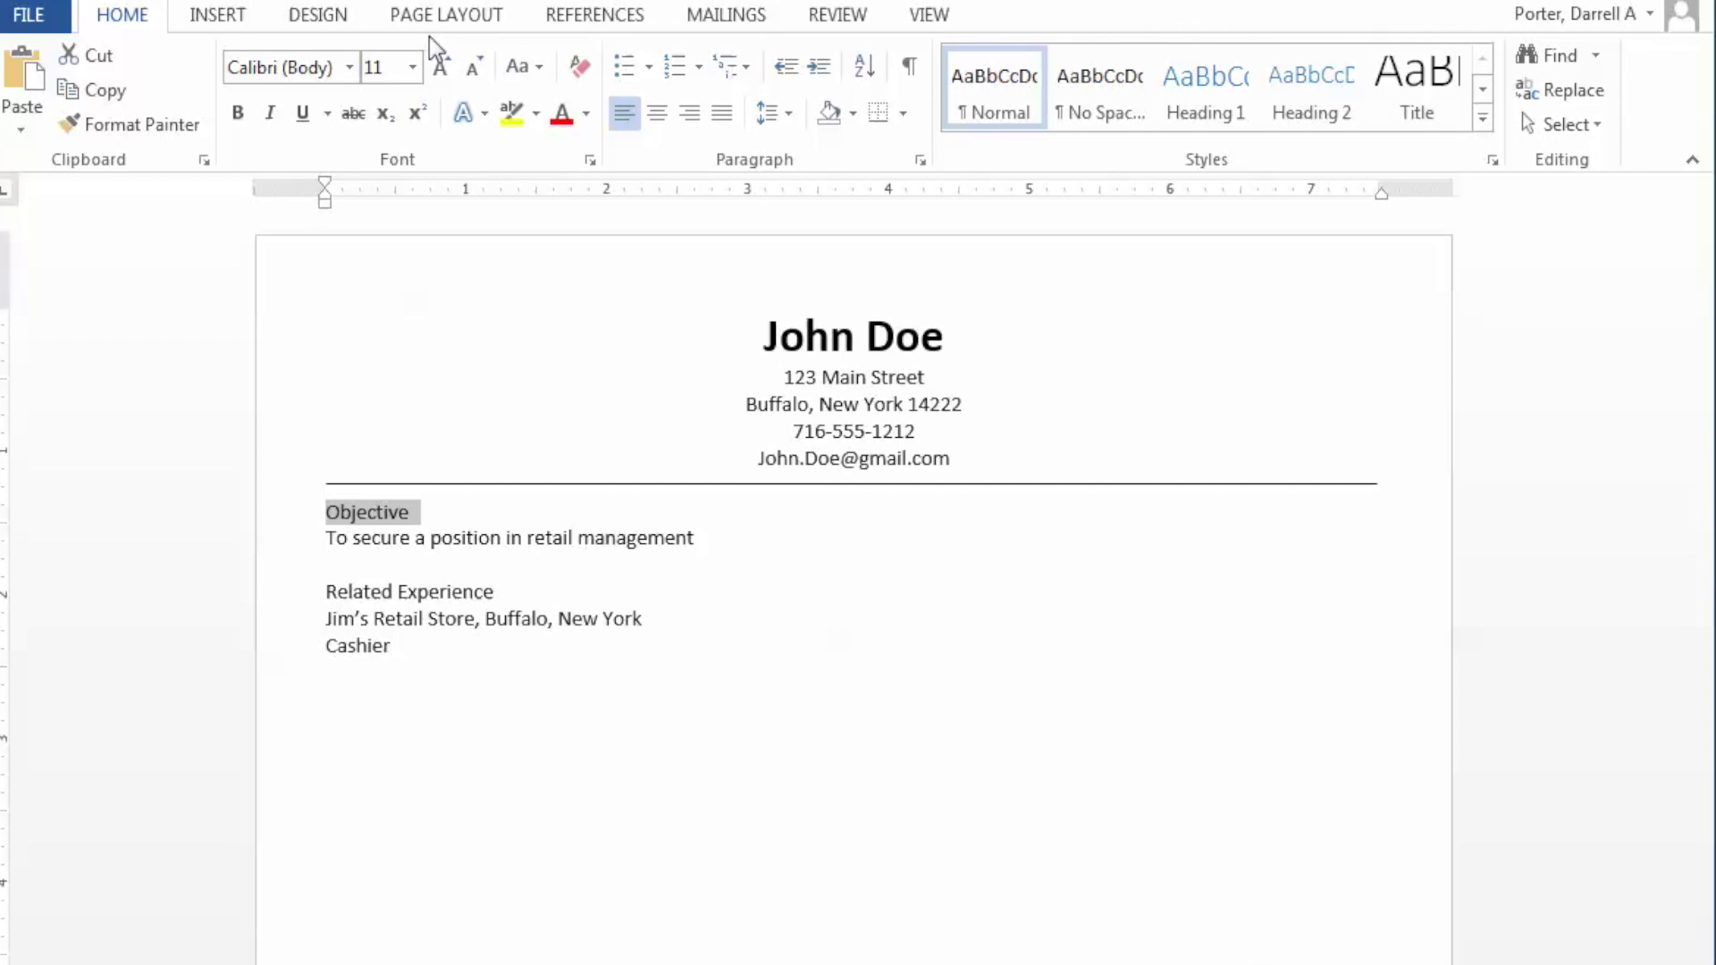
left_click(542, 68)
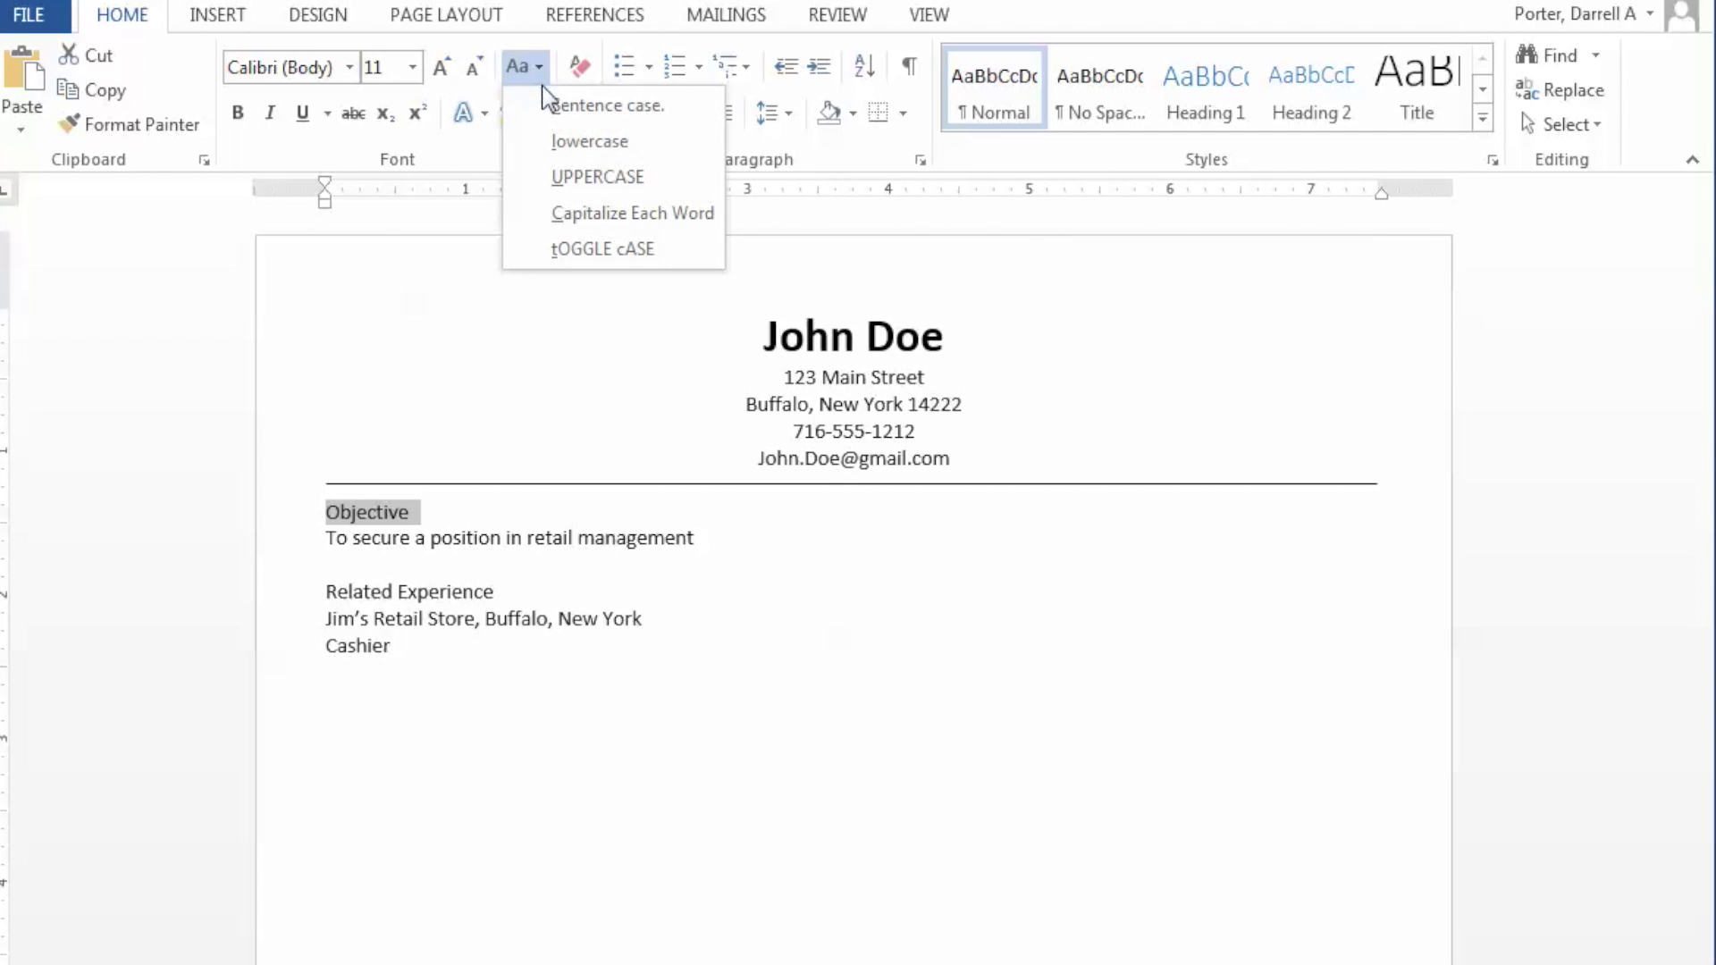
left_click(570, 171)
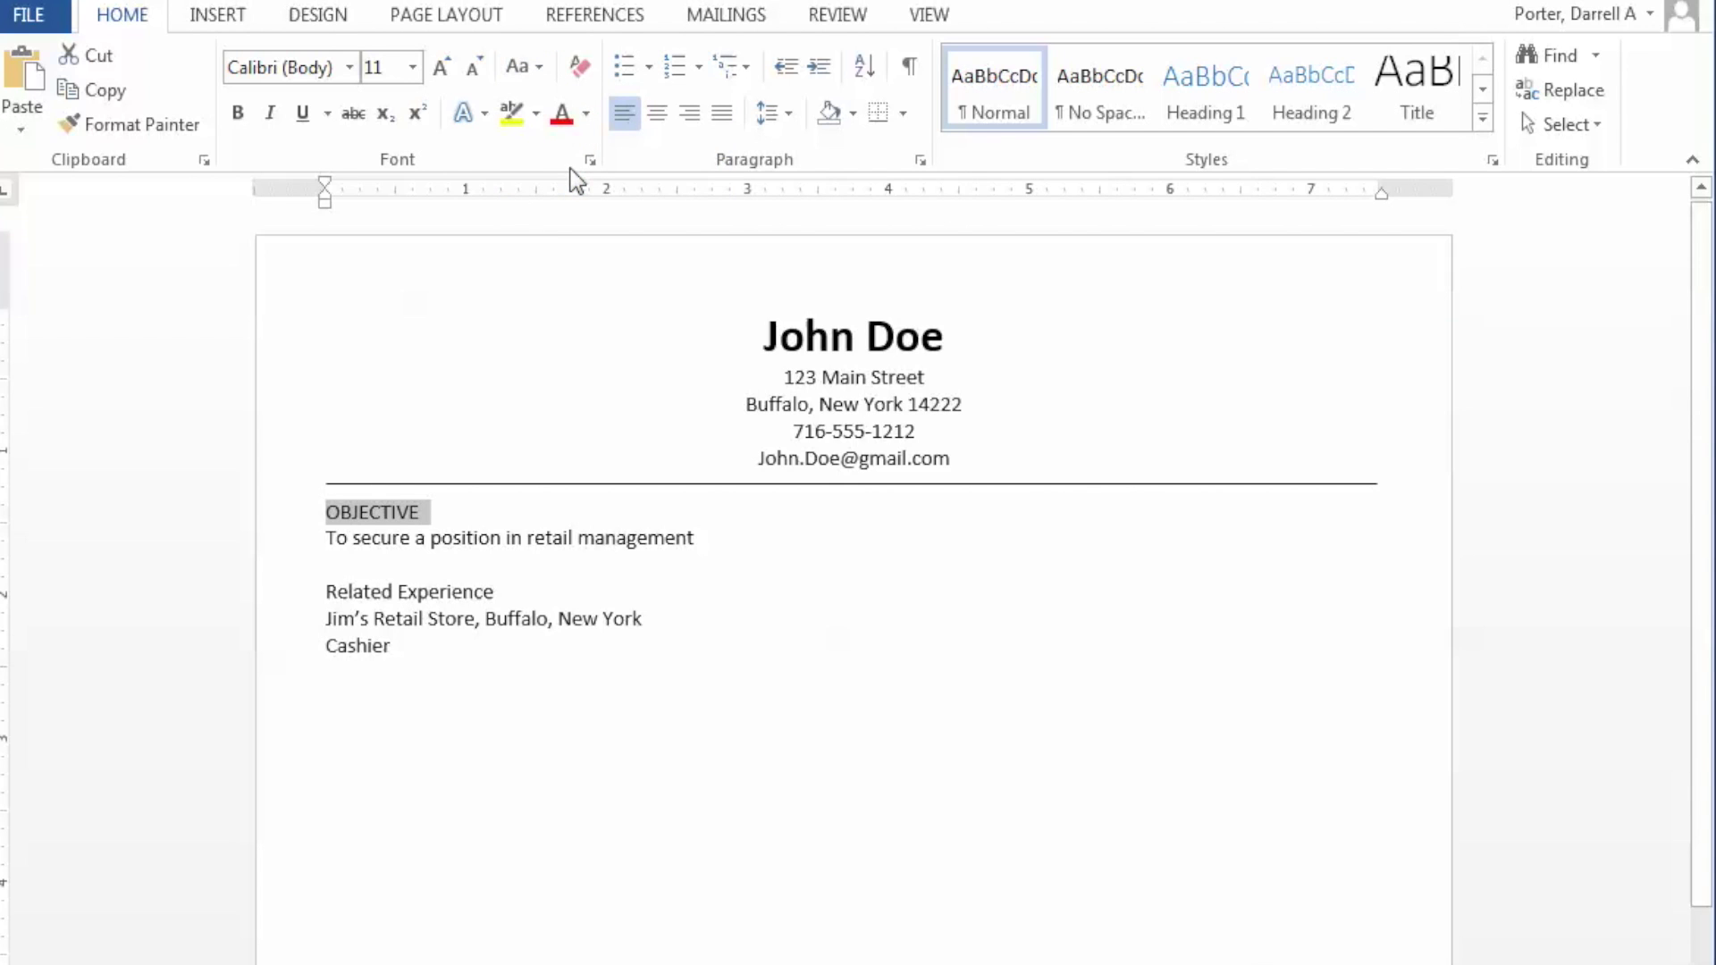
left_click(419, 675)
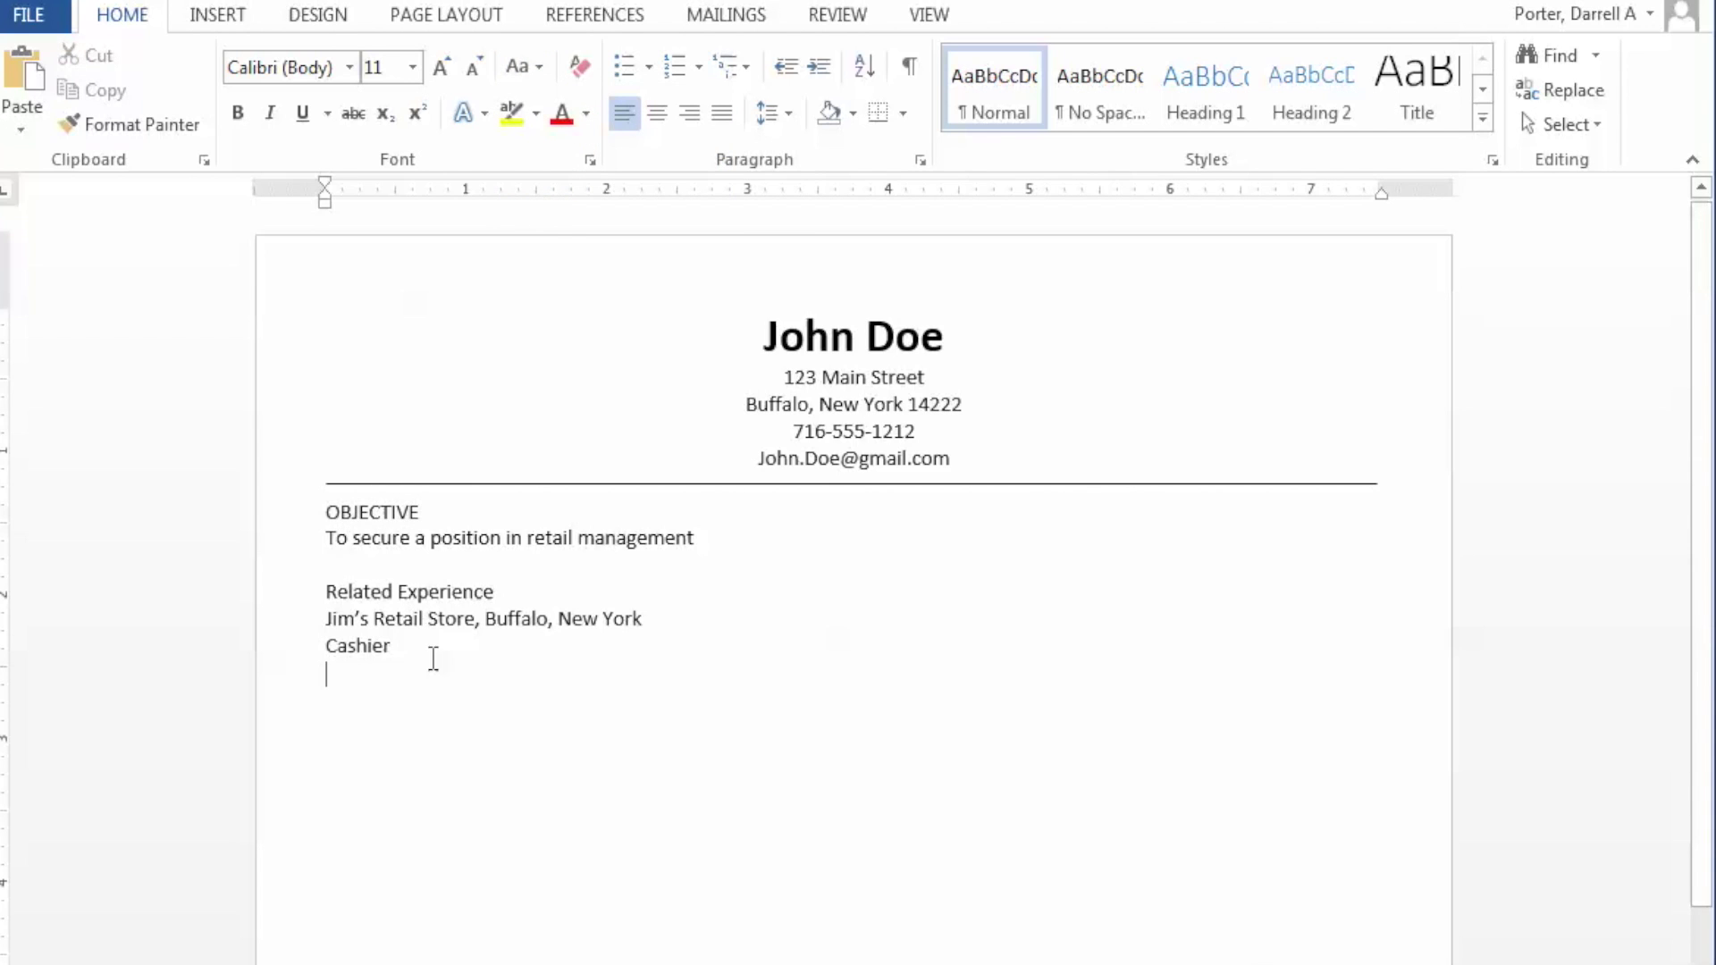
Step: Capitalize RELATED EXPERIENCE and make both it and OBJECTIVE bold
left_click_drag(500, 592, 283, 605)
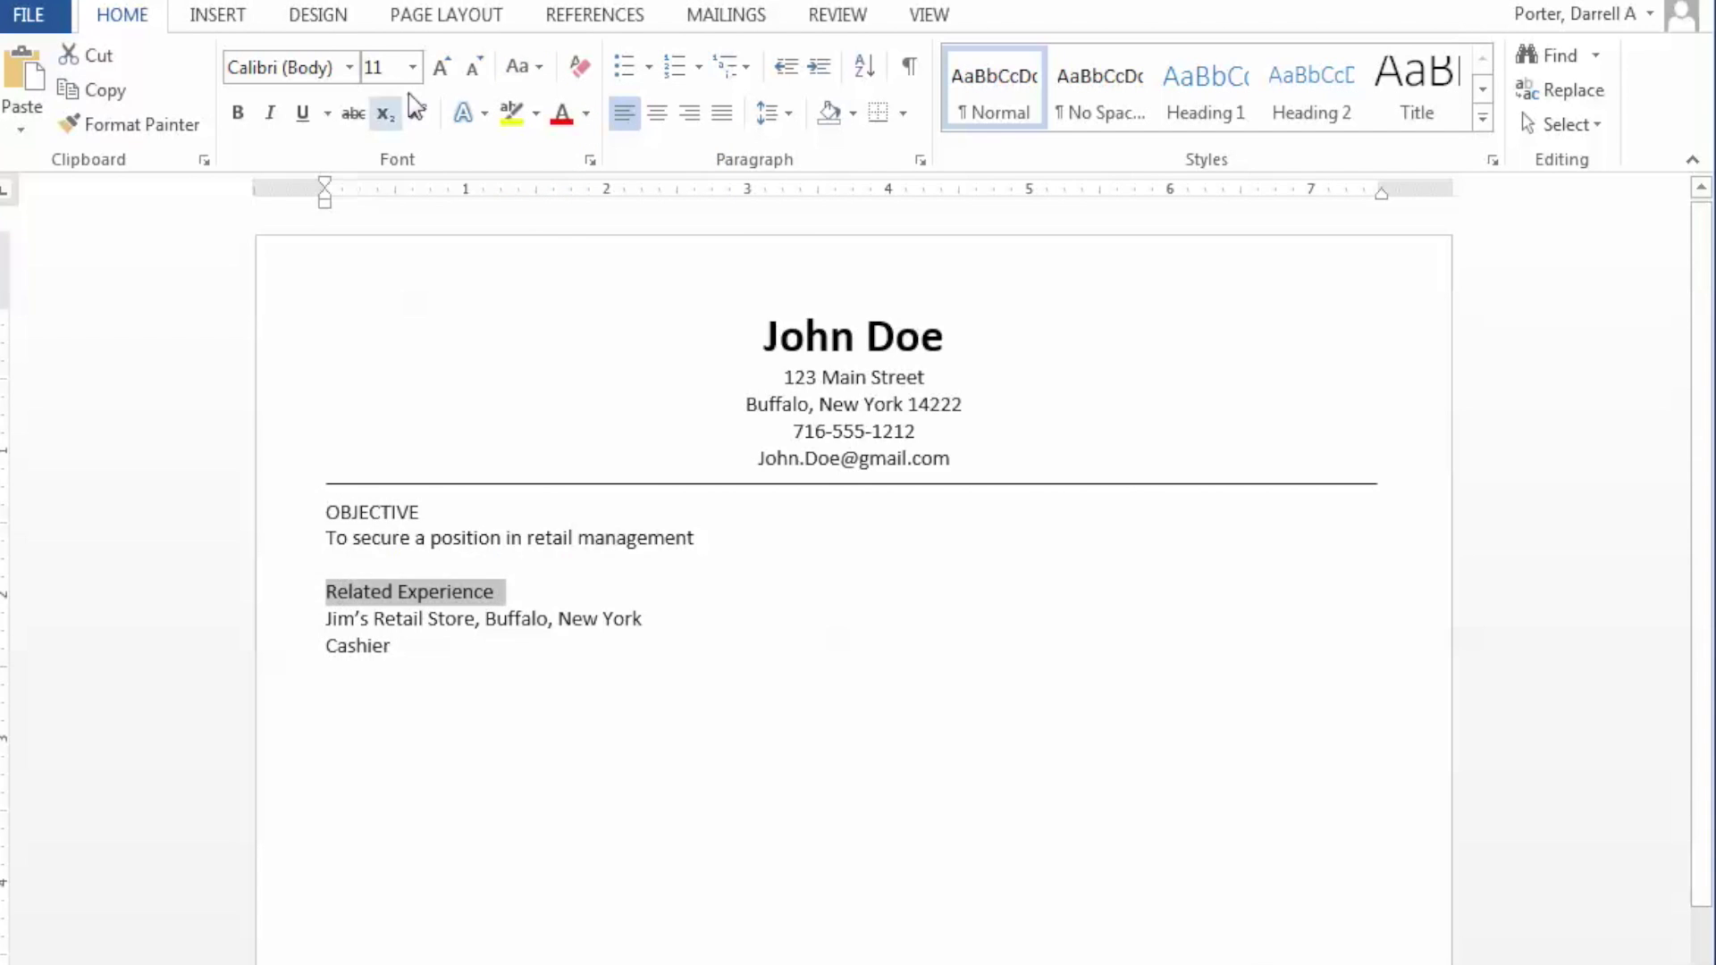
left_click(536, 75)
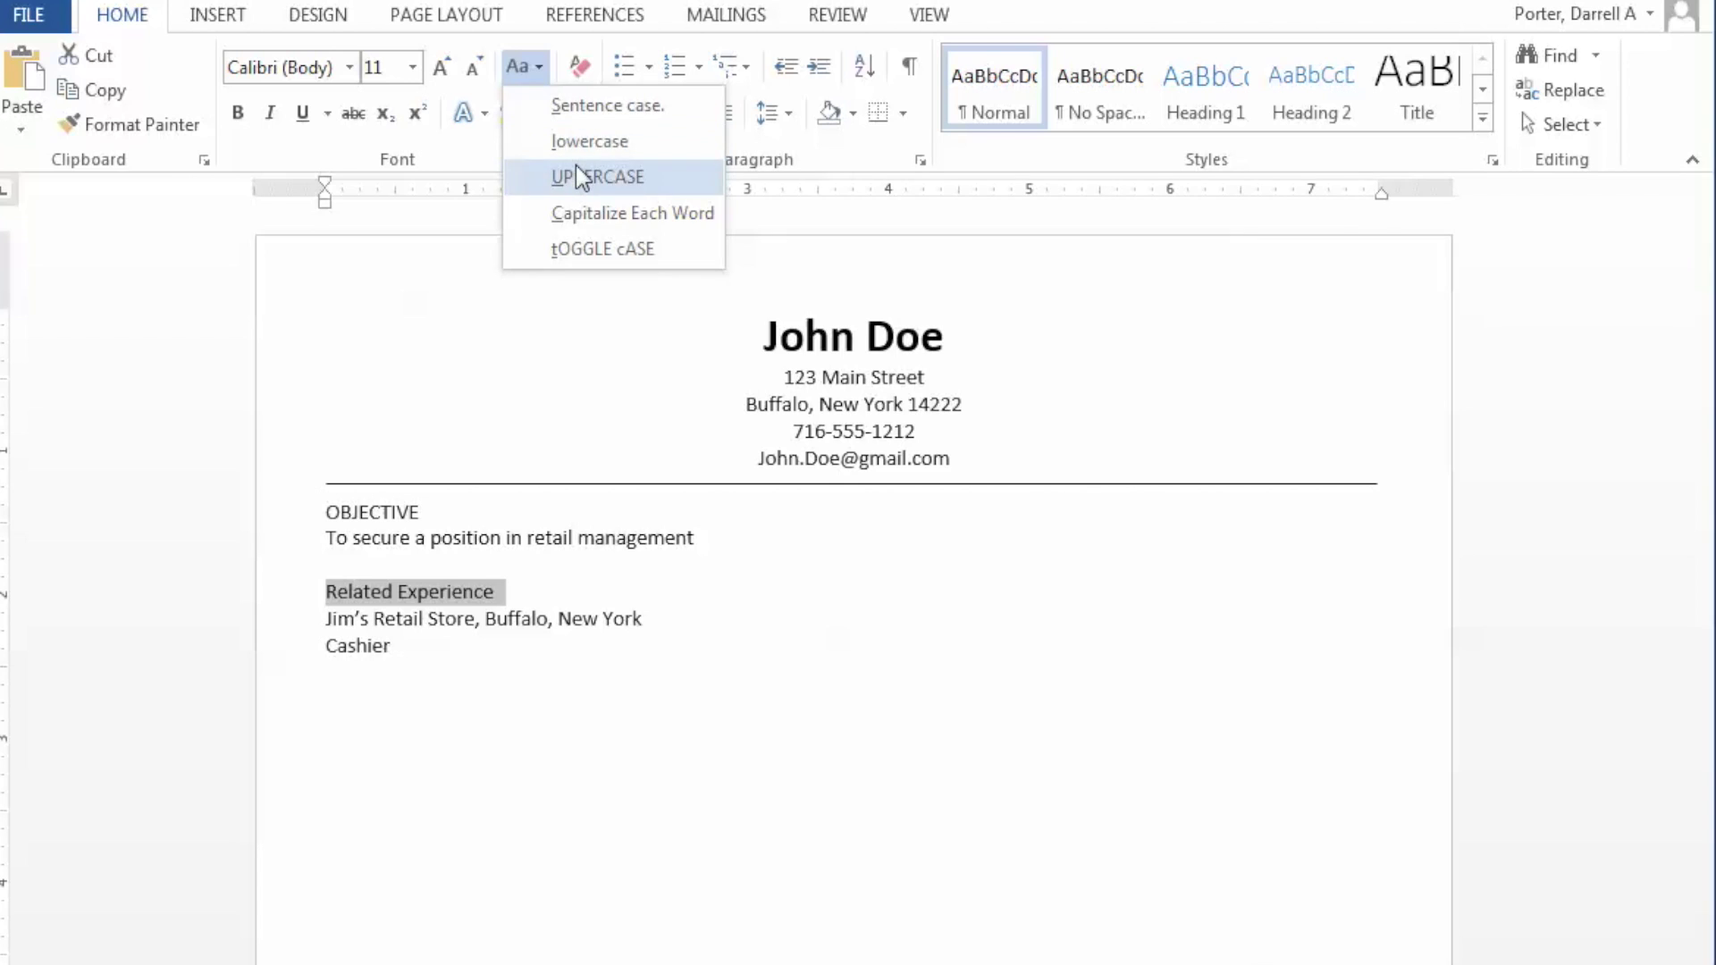
left_click(579, 176)
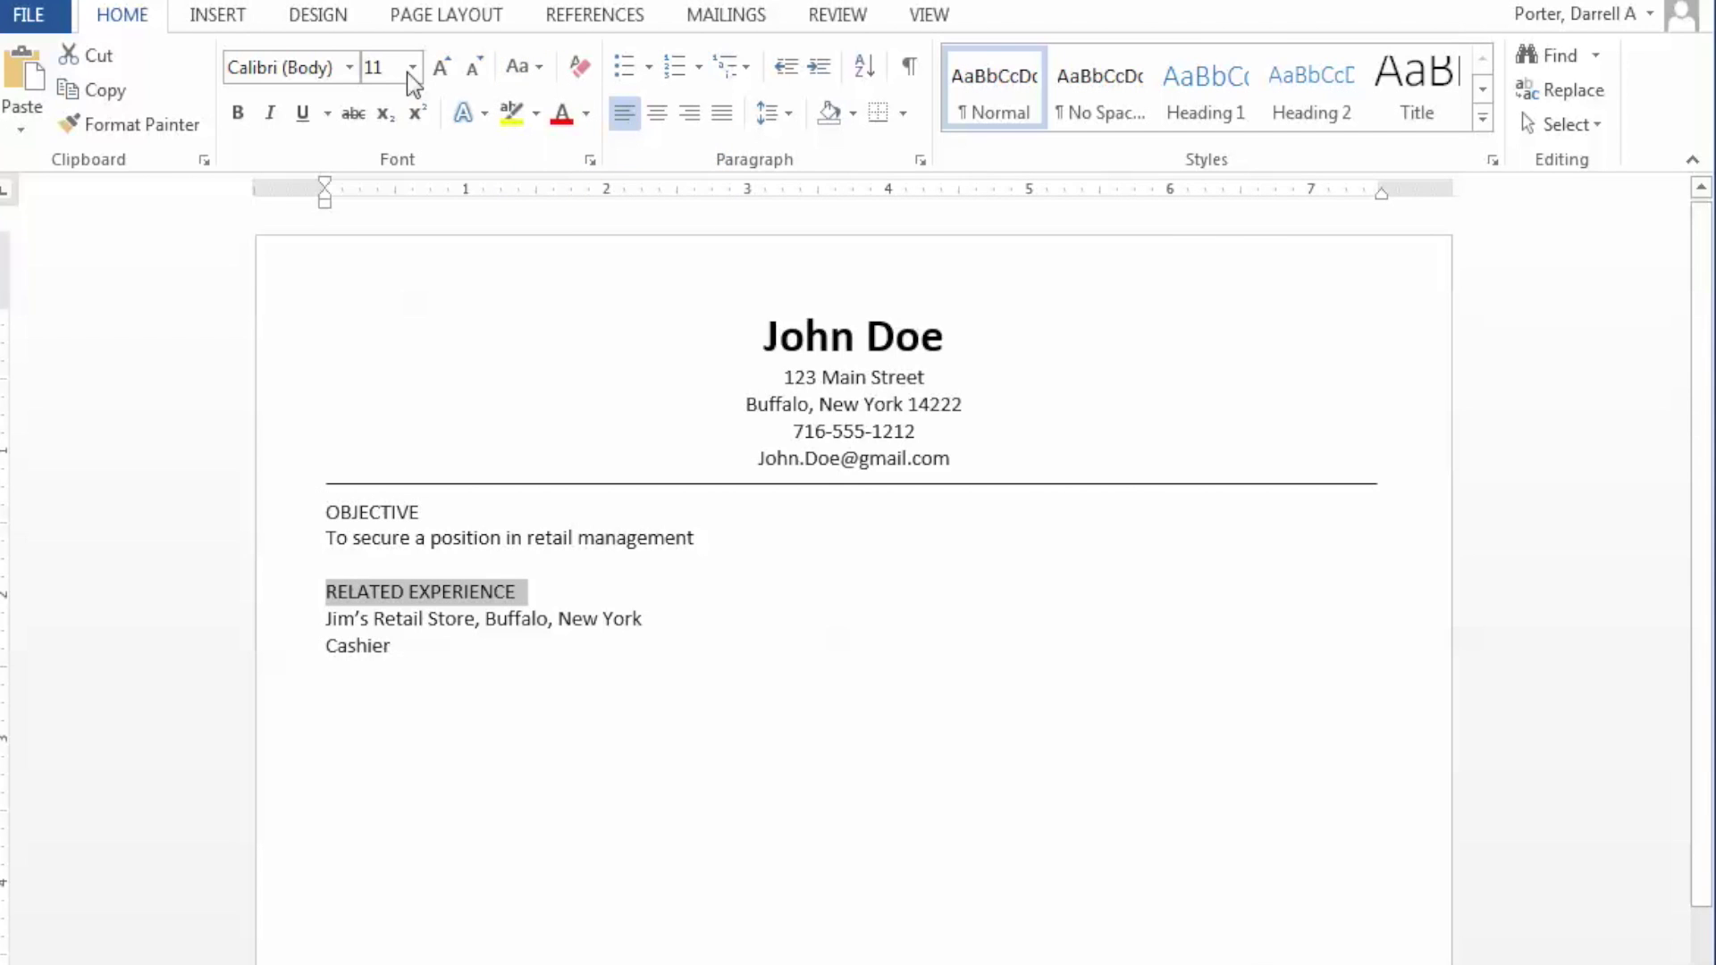
left_click(238, 114)
left_click_drag(435, 510, 327, 507)
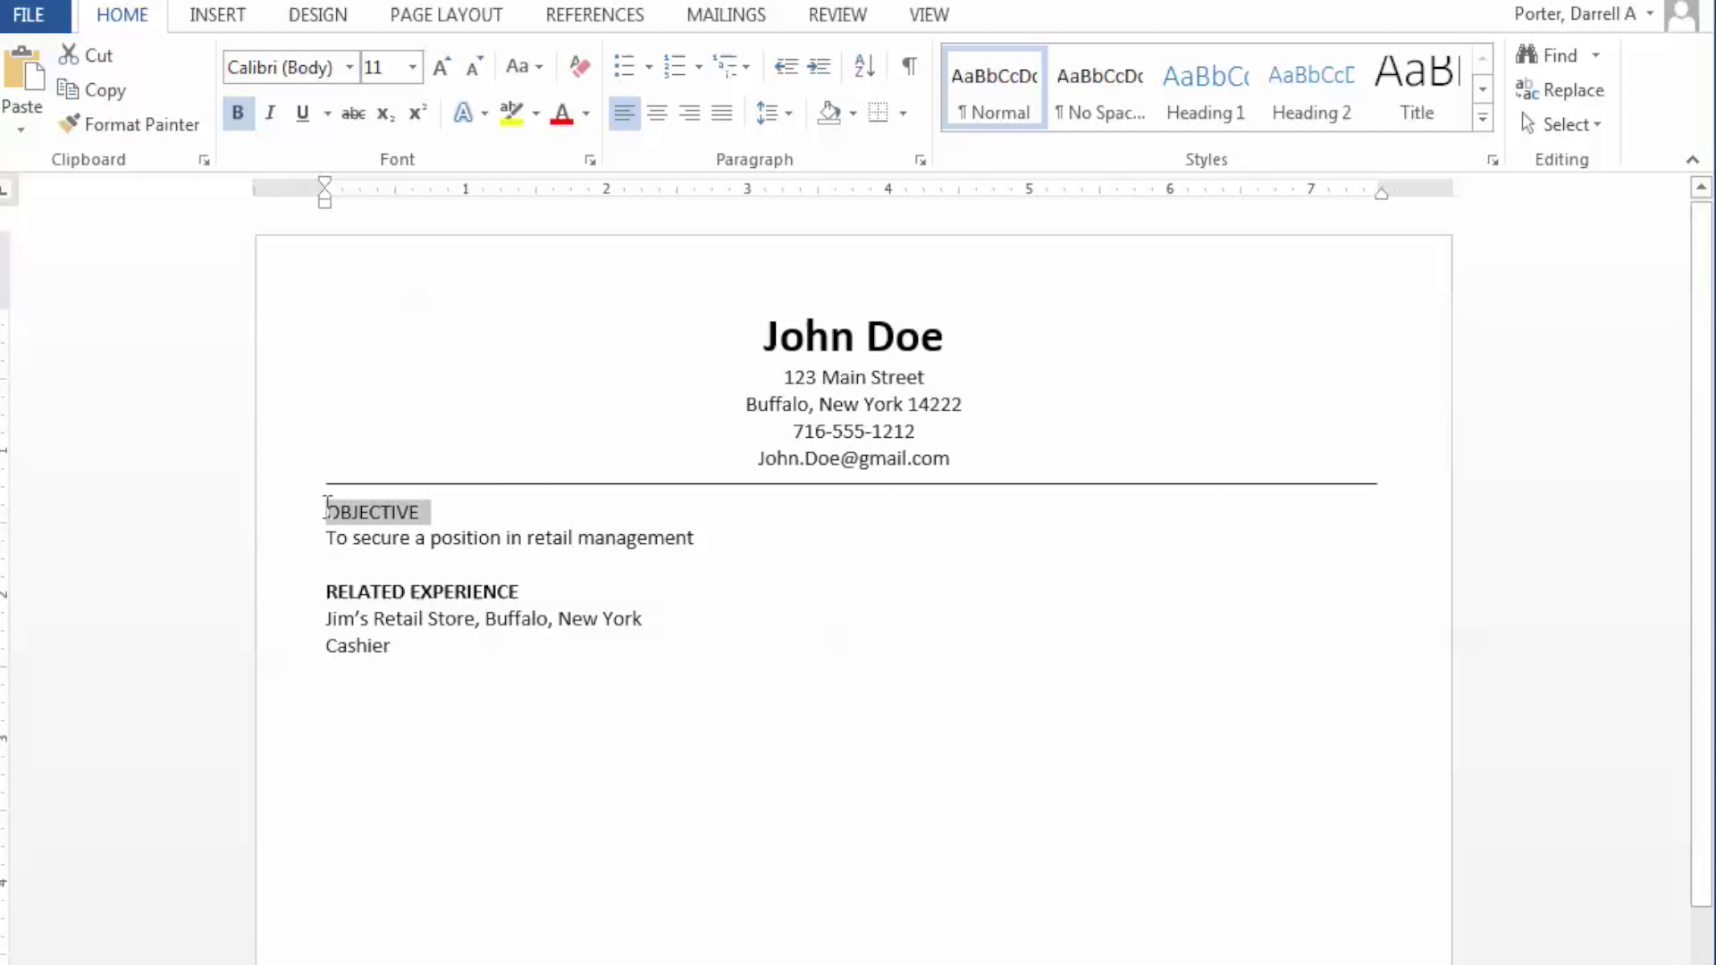
left_click(238, 113)
key("ctrl+End")
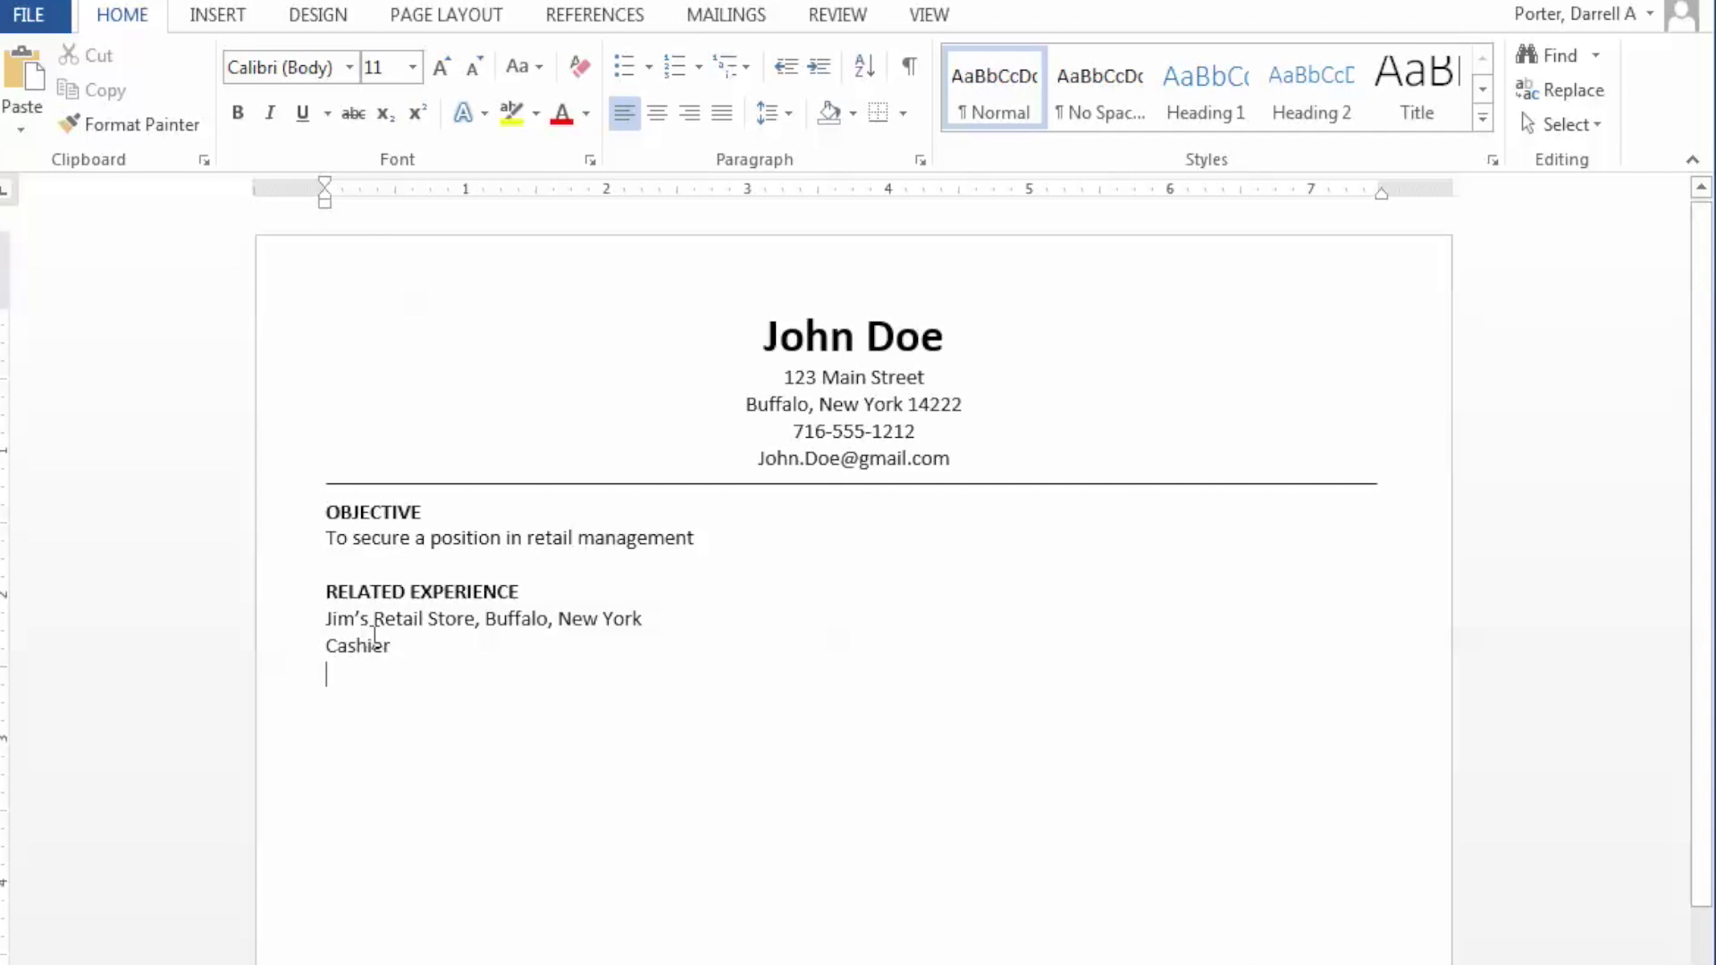
Step: Add 12/12-Present after New York on the Jim's Retail Store line, tabbed to the right margin
left_click(644, 620)
key("Tab")
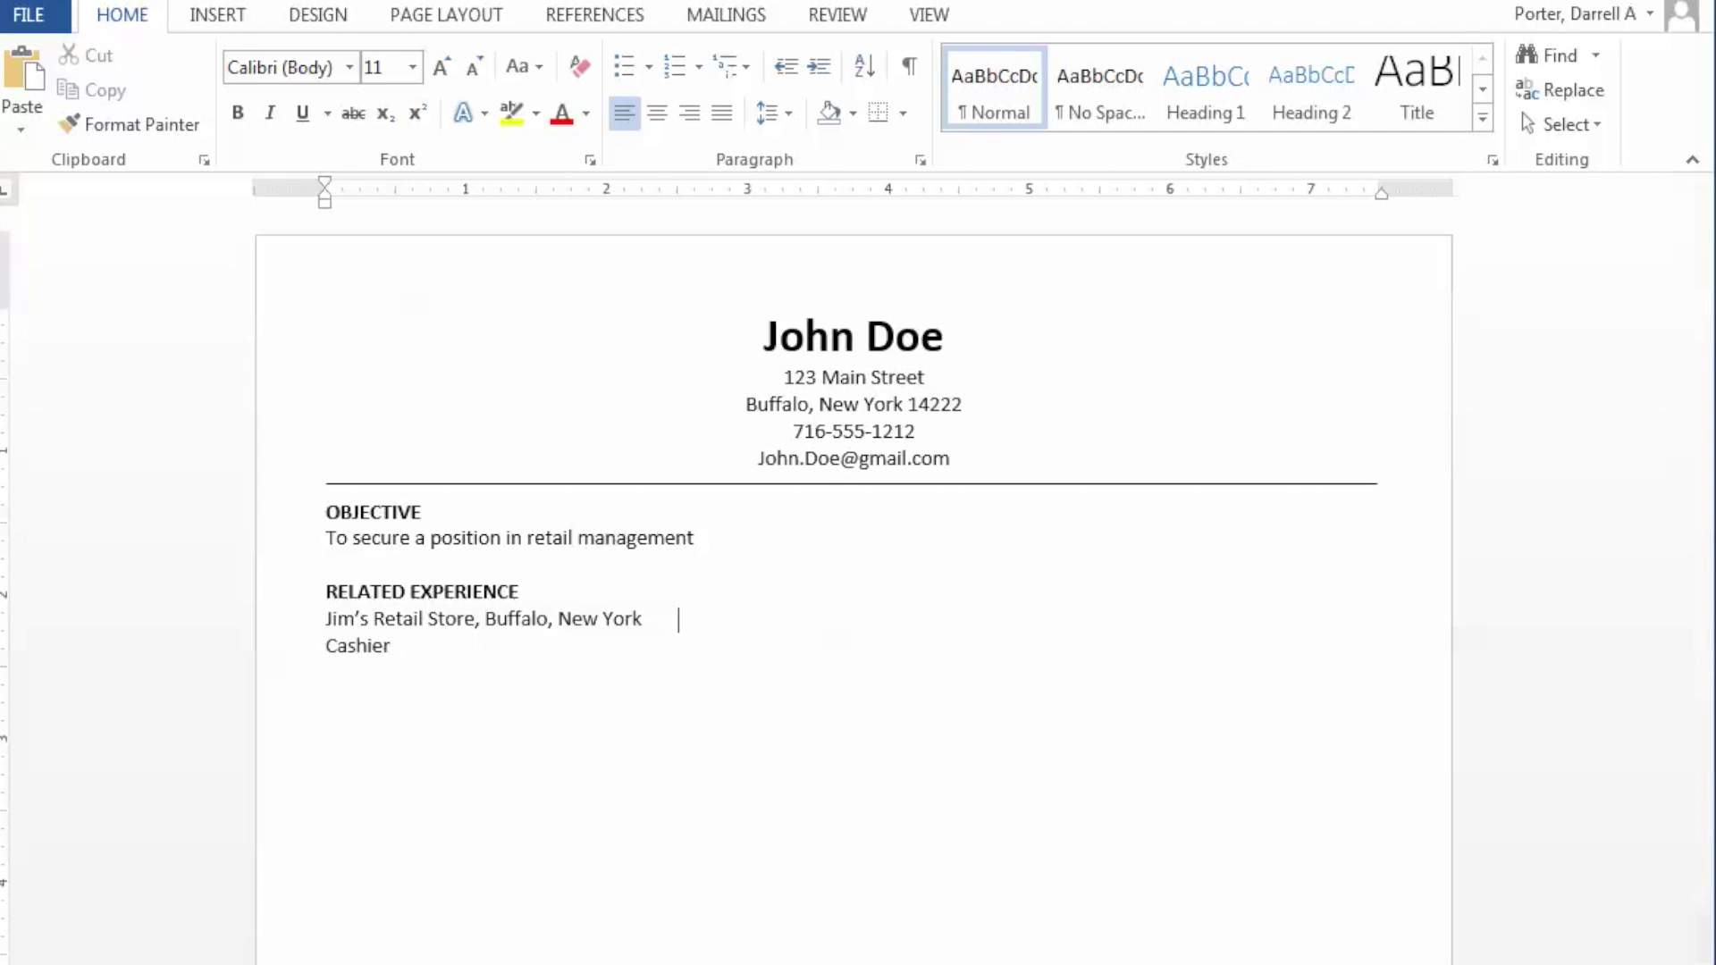
type("12/12-Present")
left_click(679, 619)
key("Tab")
key("Tab")
key("Tab")
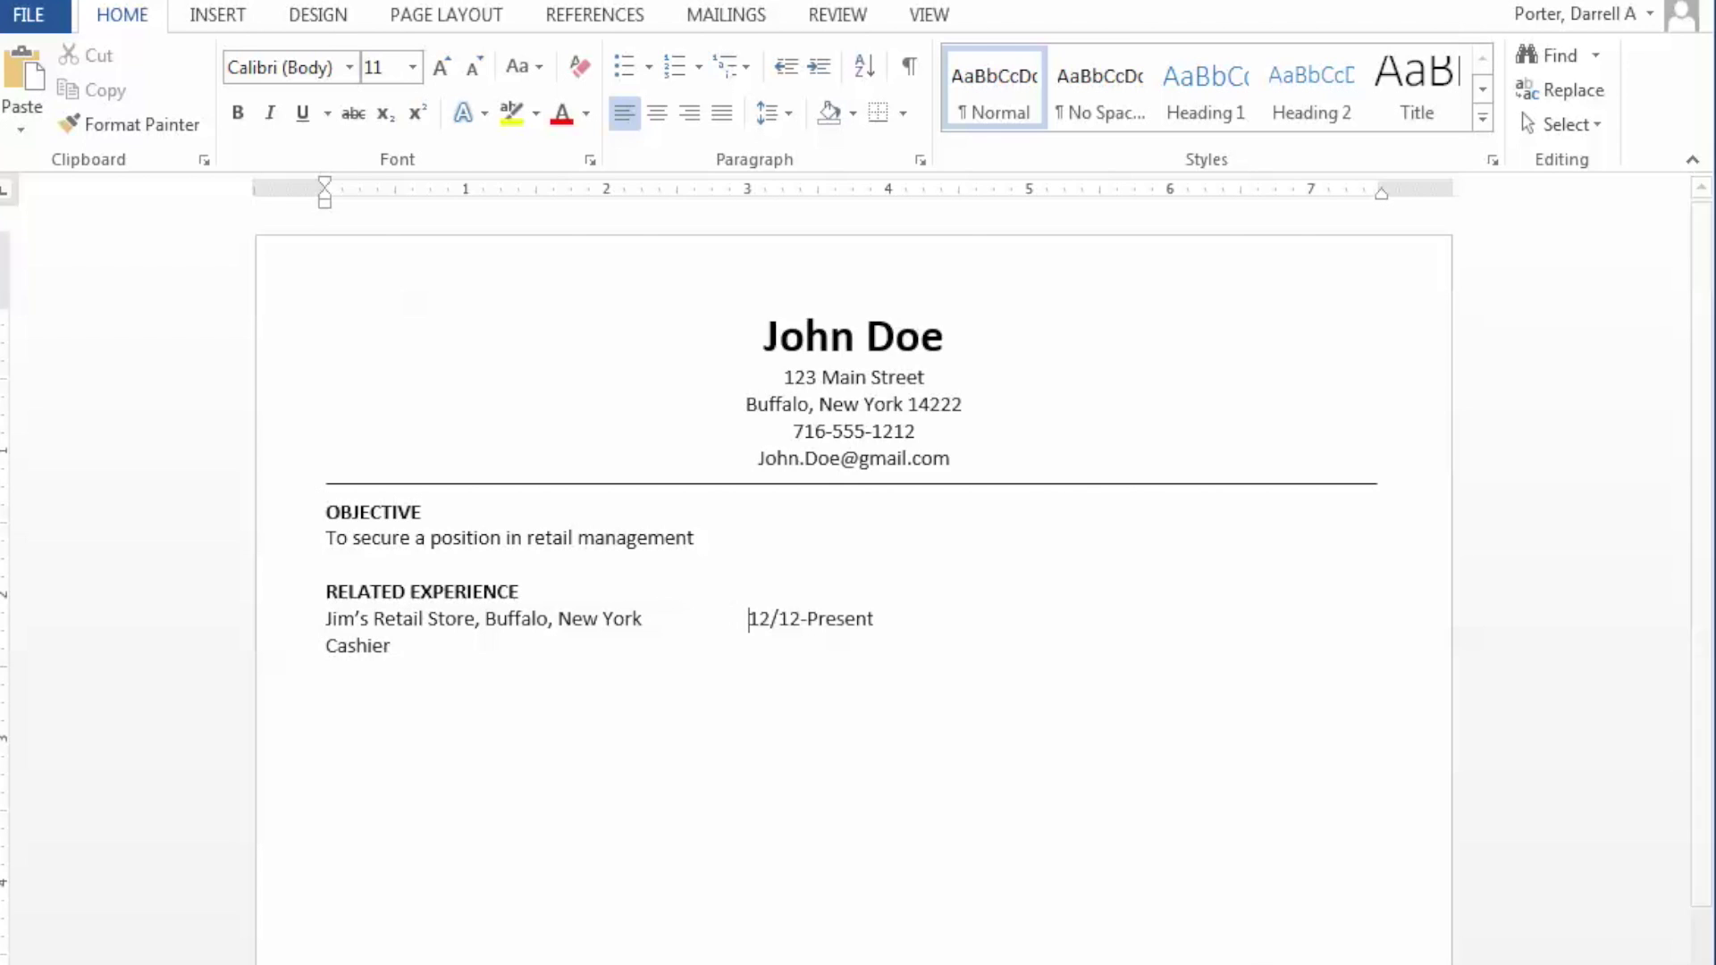
key("Tab")
key("Tab")
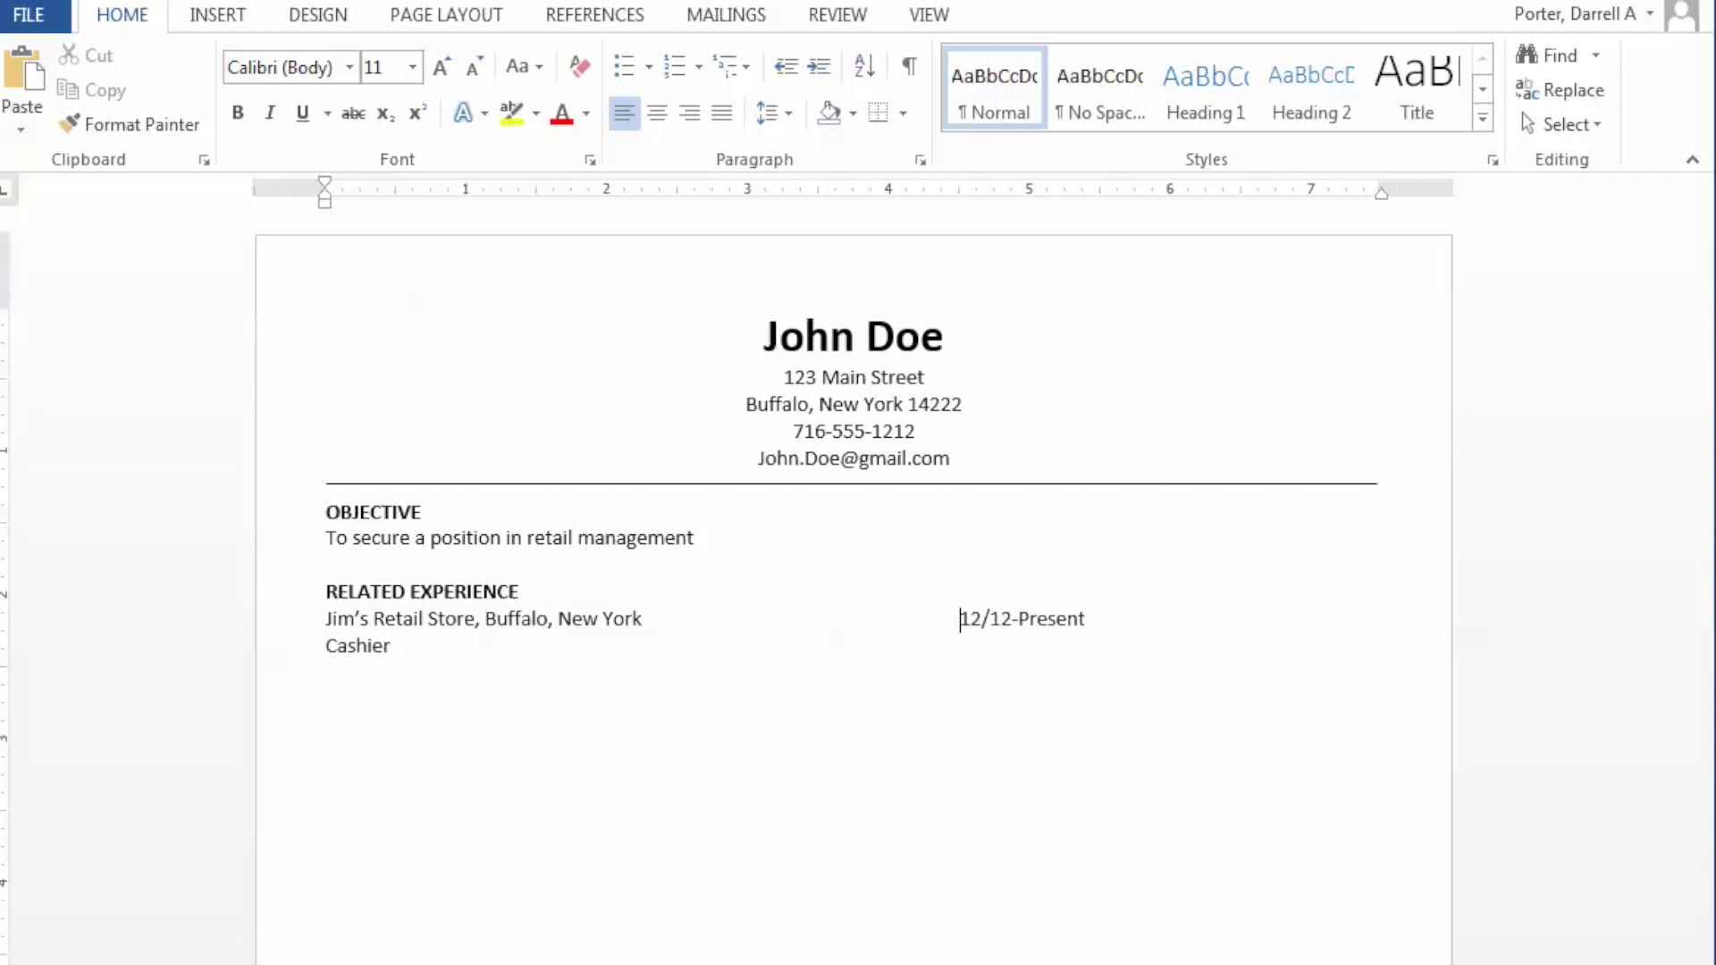
key("Tab")
key("Tab")
key("Tab")
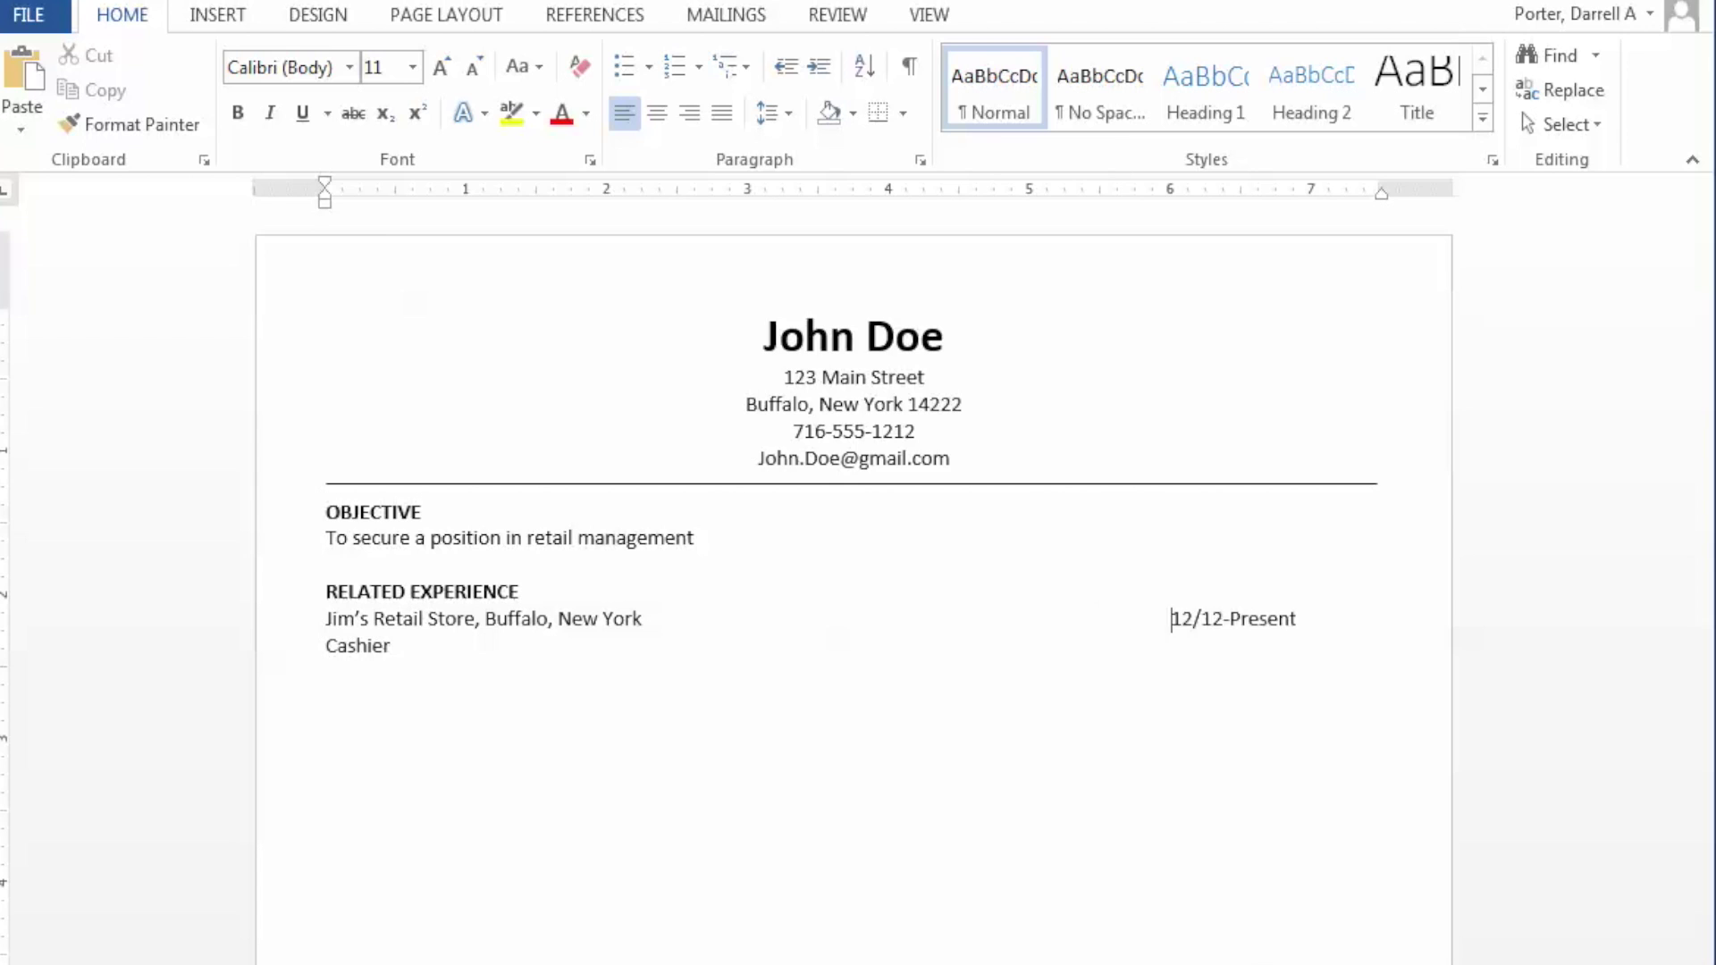
left_click(424, 712)
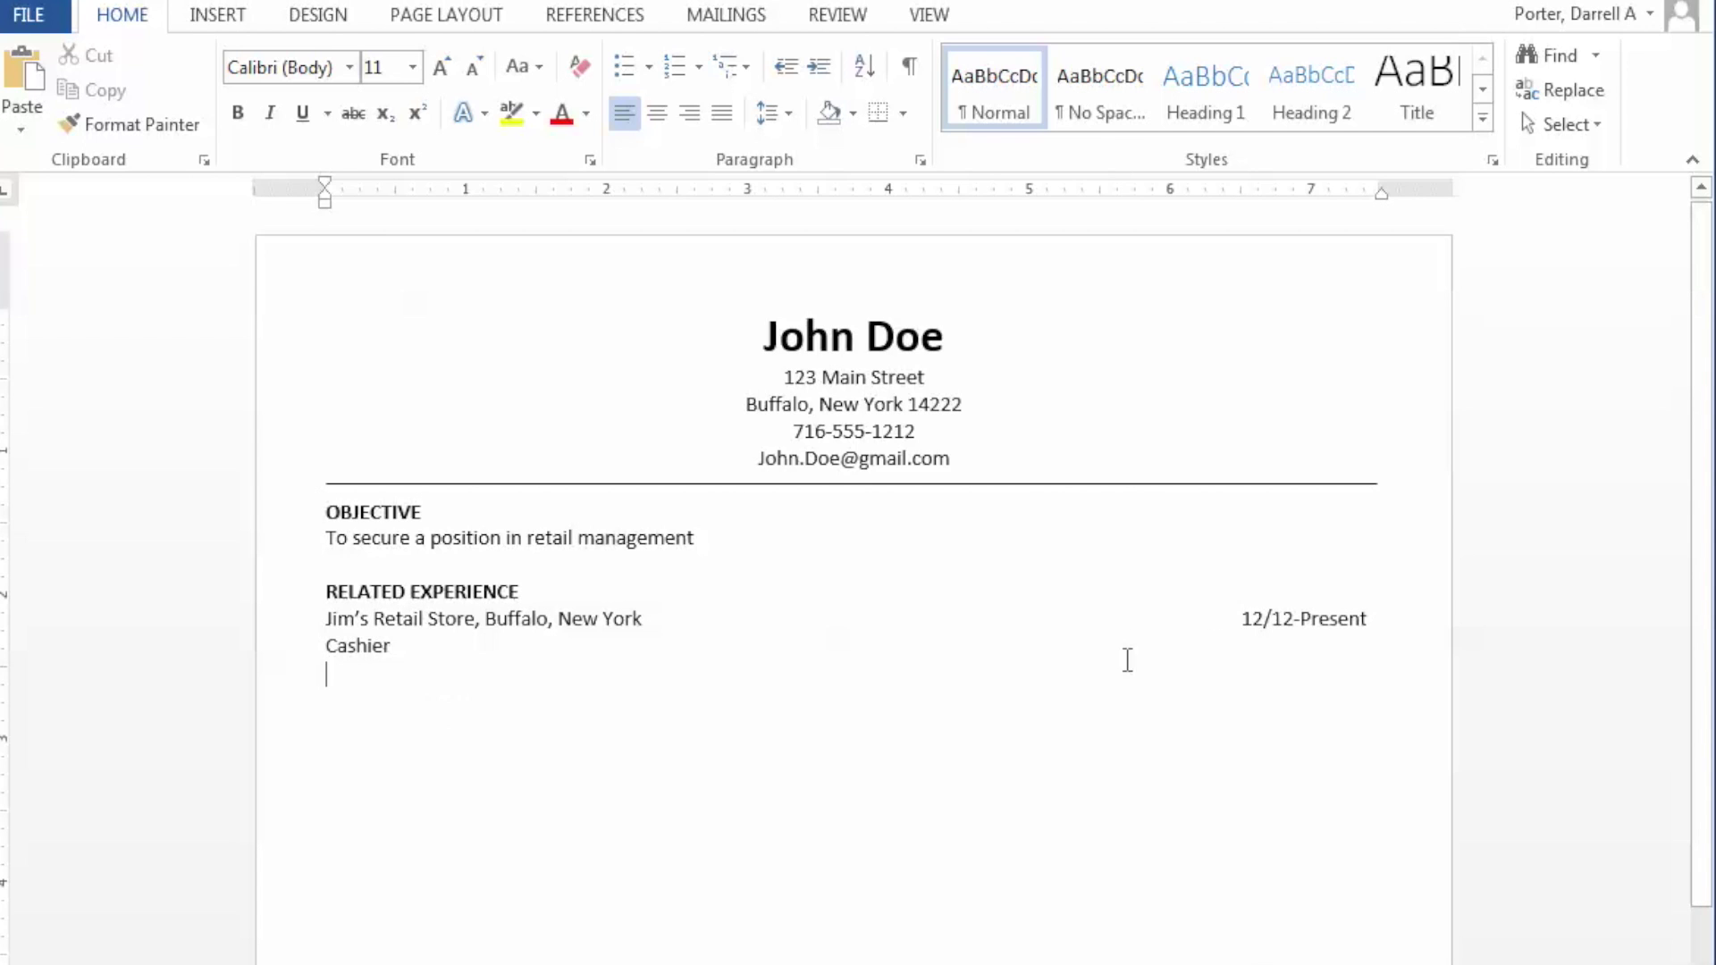
left_click(1240, 619)
key("BackSpace")
key("BackSpace")
key("BackSpace")
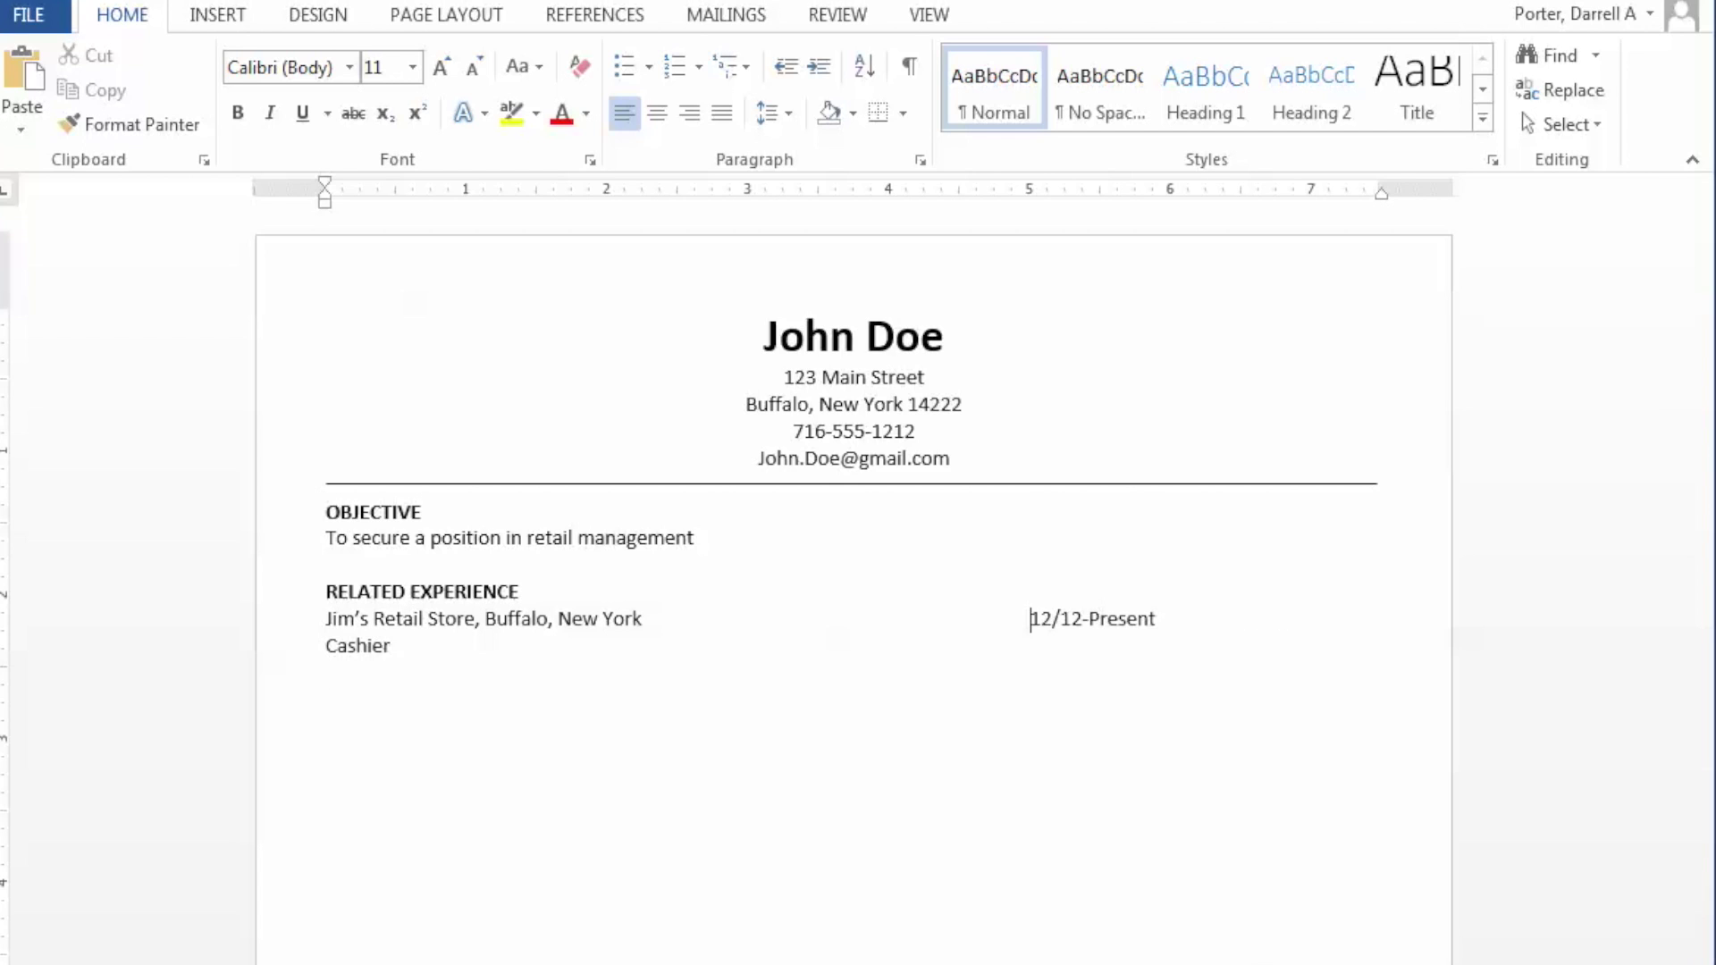
key("BackSpace")
key("Tab")
key("Tab")
key("Tab")
key("Tab")
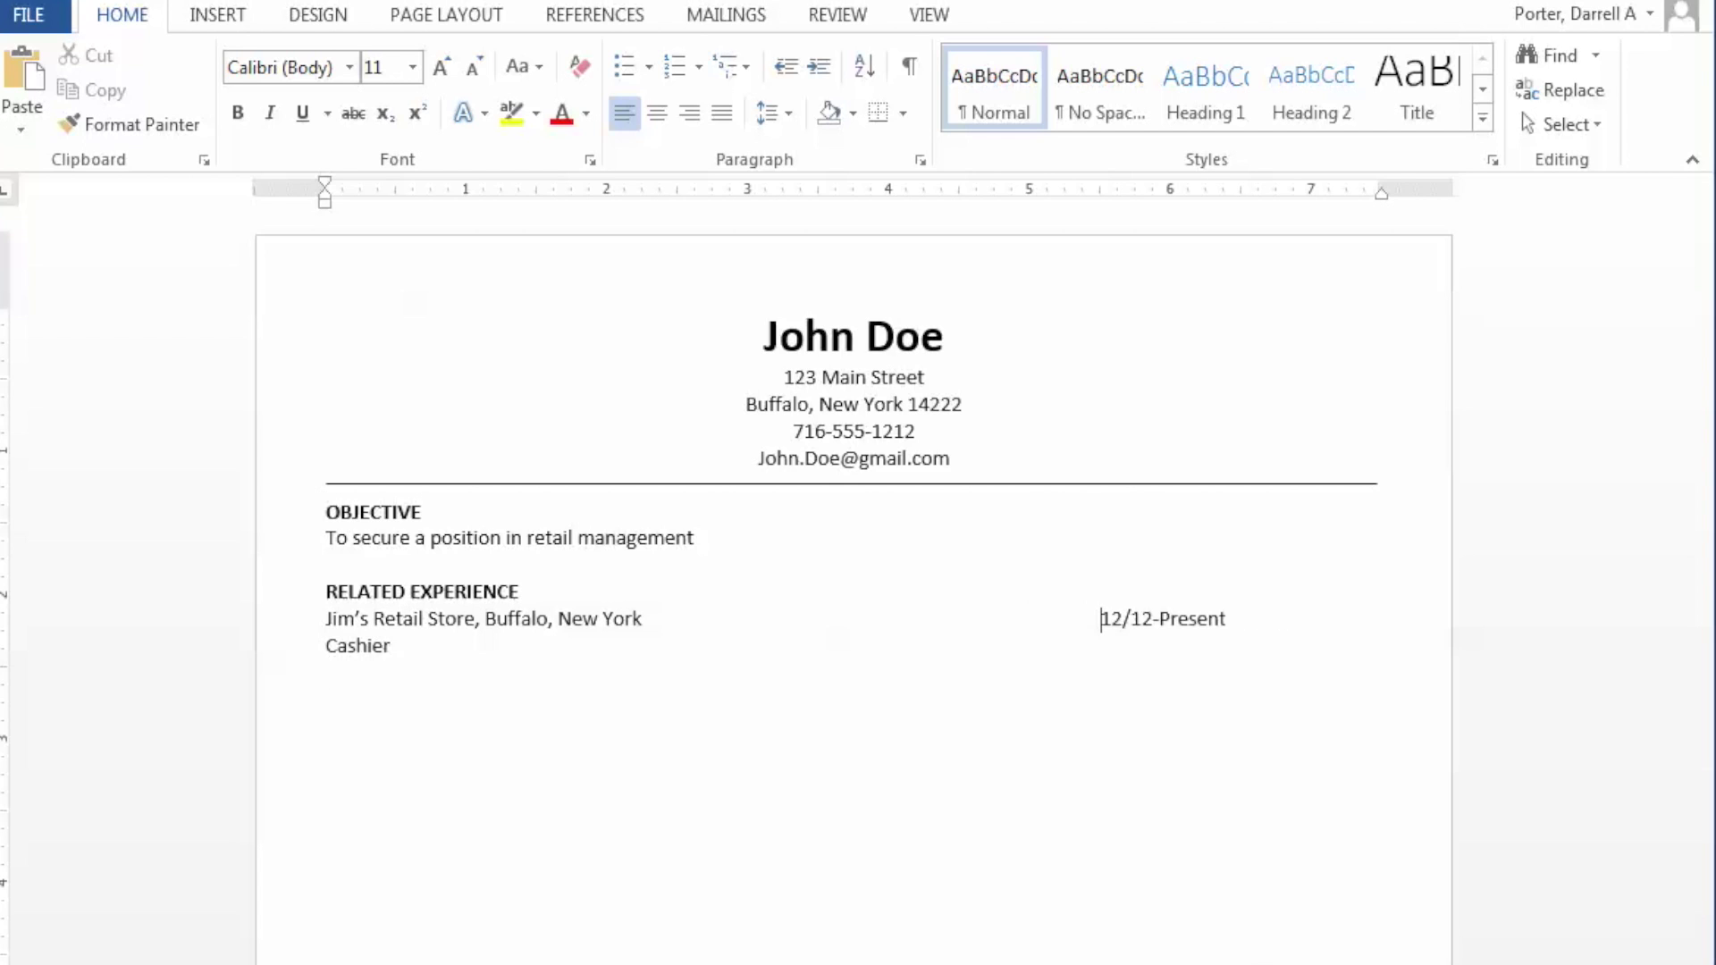
Step: Paste the three cashier duties below Cashier and format them as a bulleted list
right_click(326, 675)
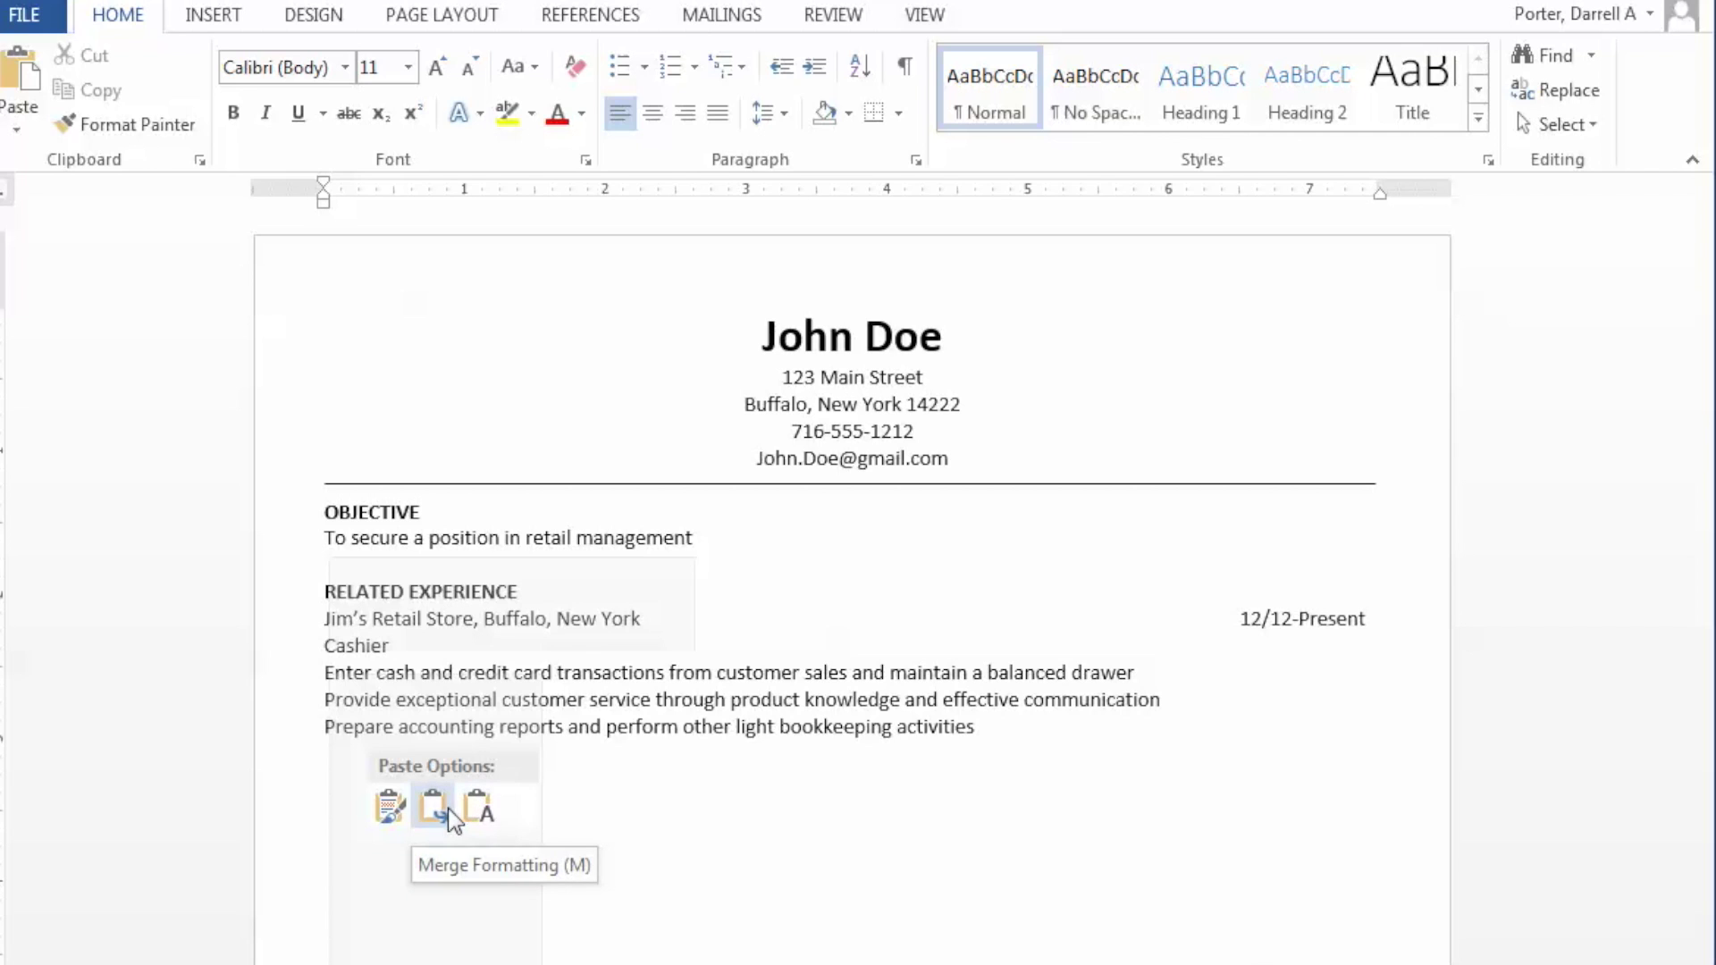
left_click(391, 807)
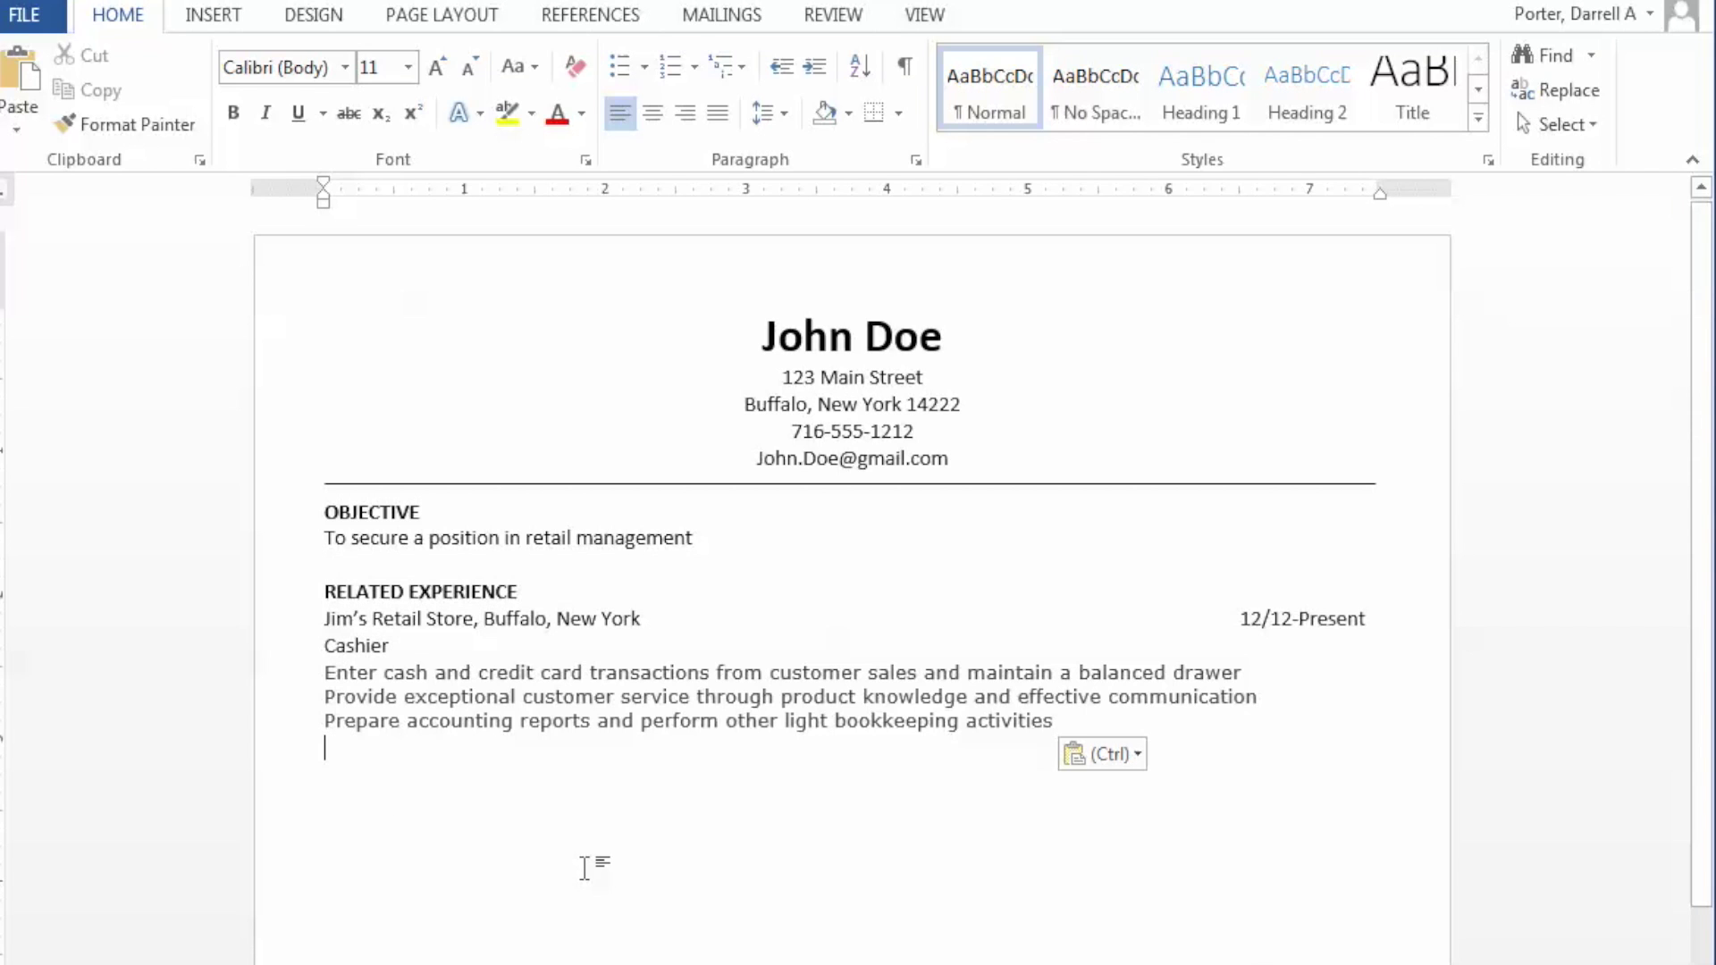
left_click_drag(864, 933, 324, 674)
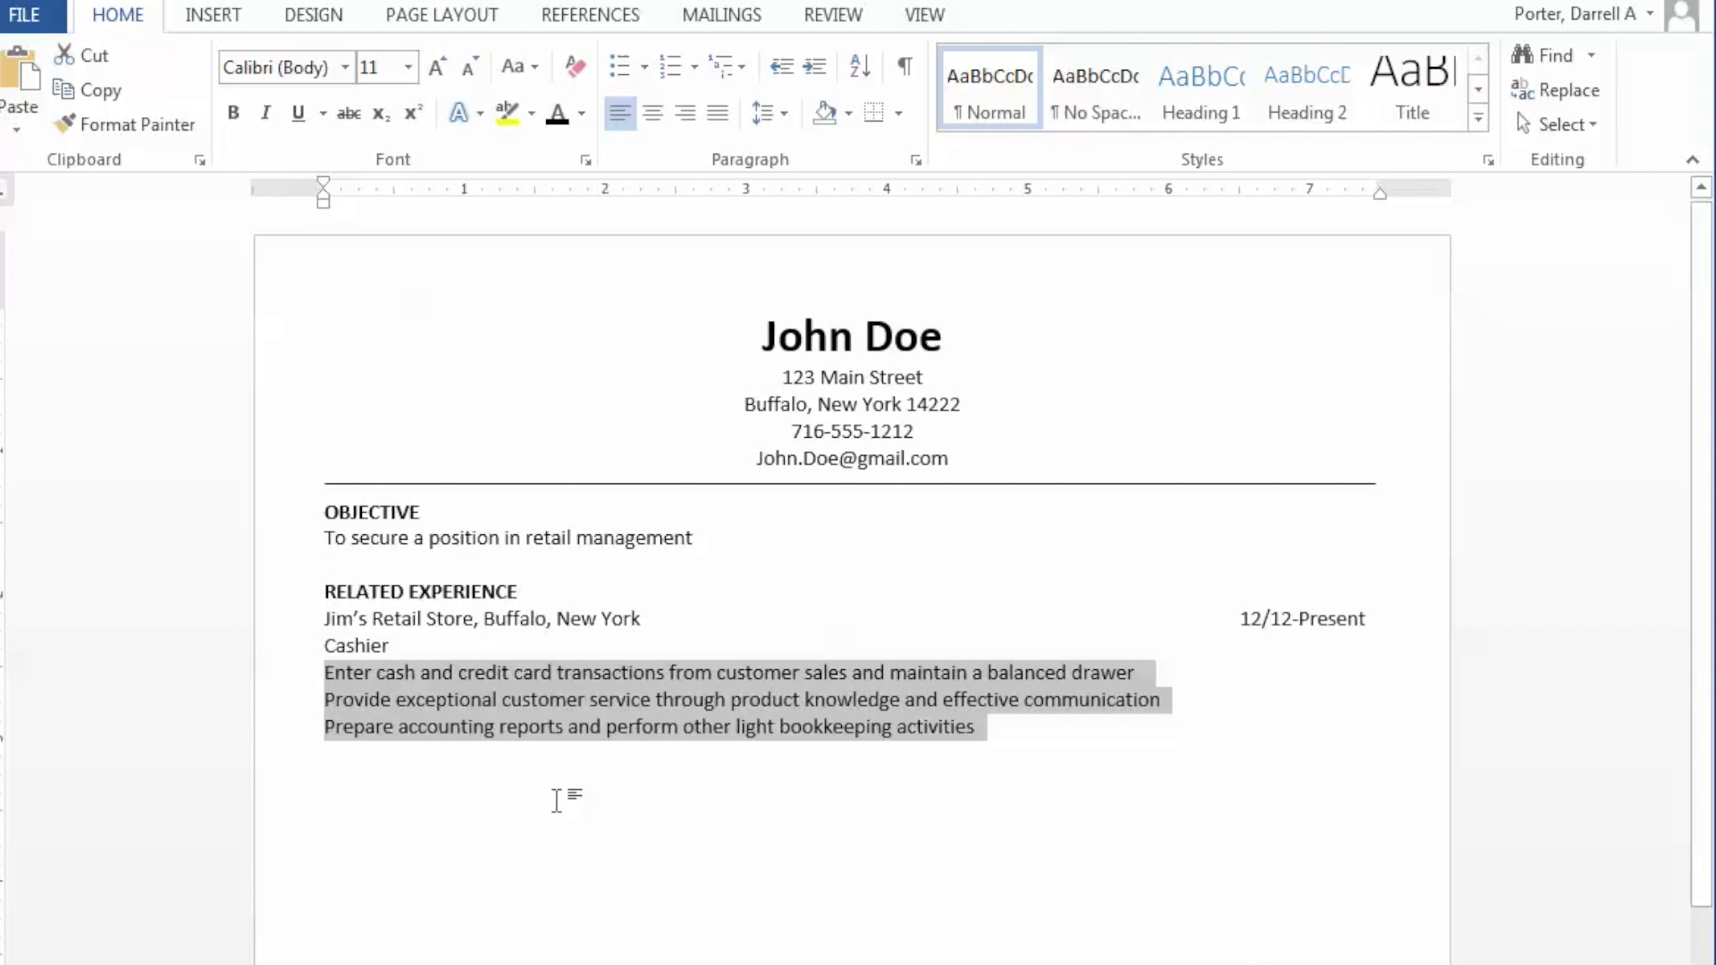
left_click(619, 71)
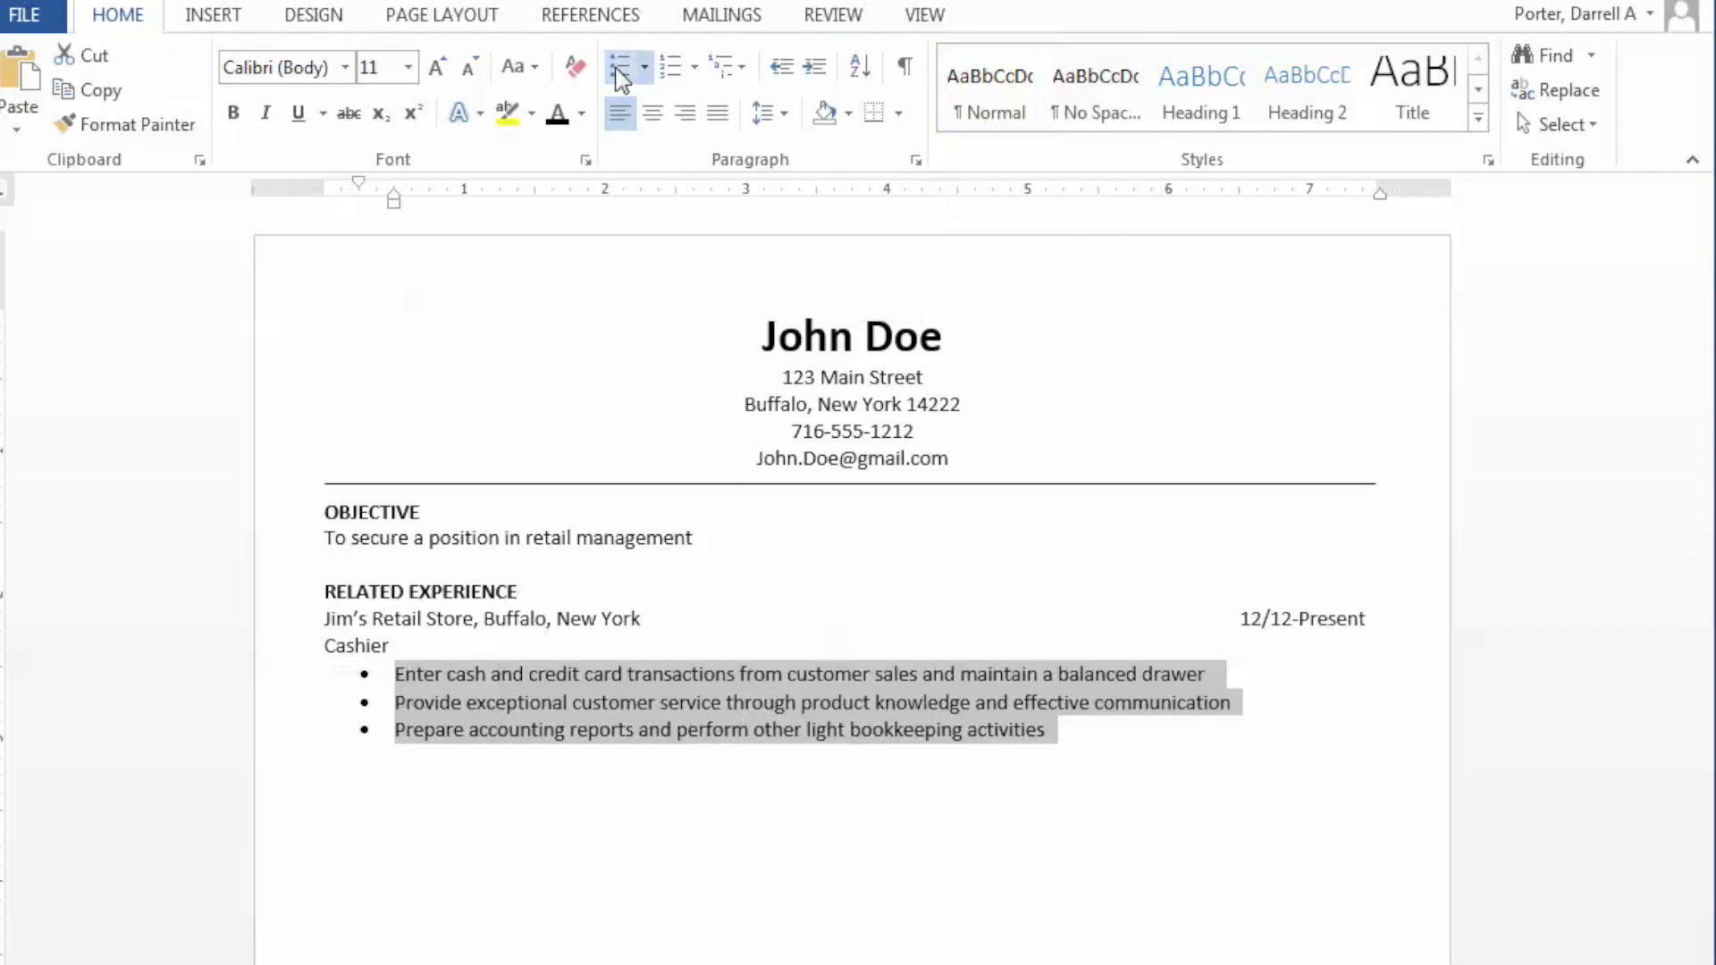
left_click(931, 833)
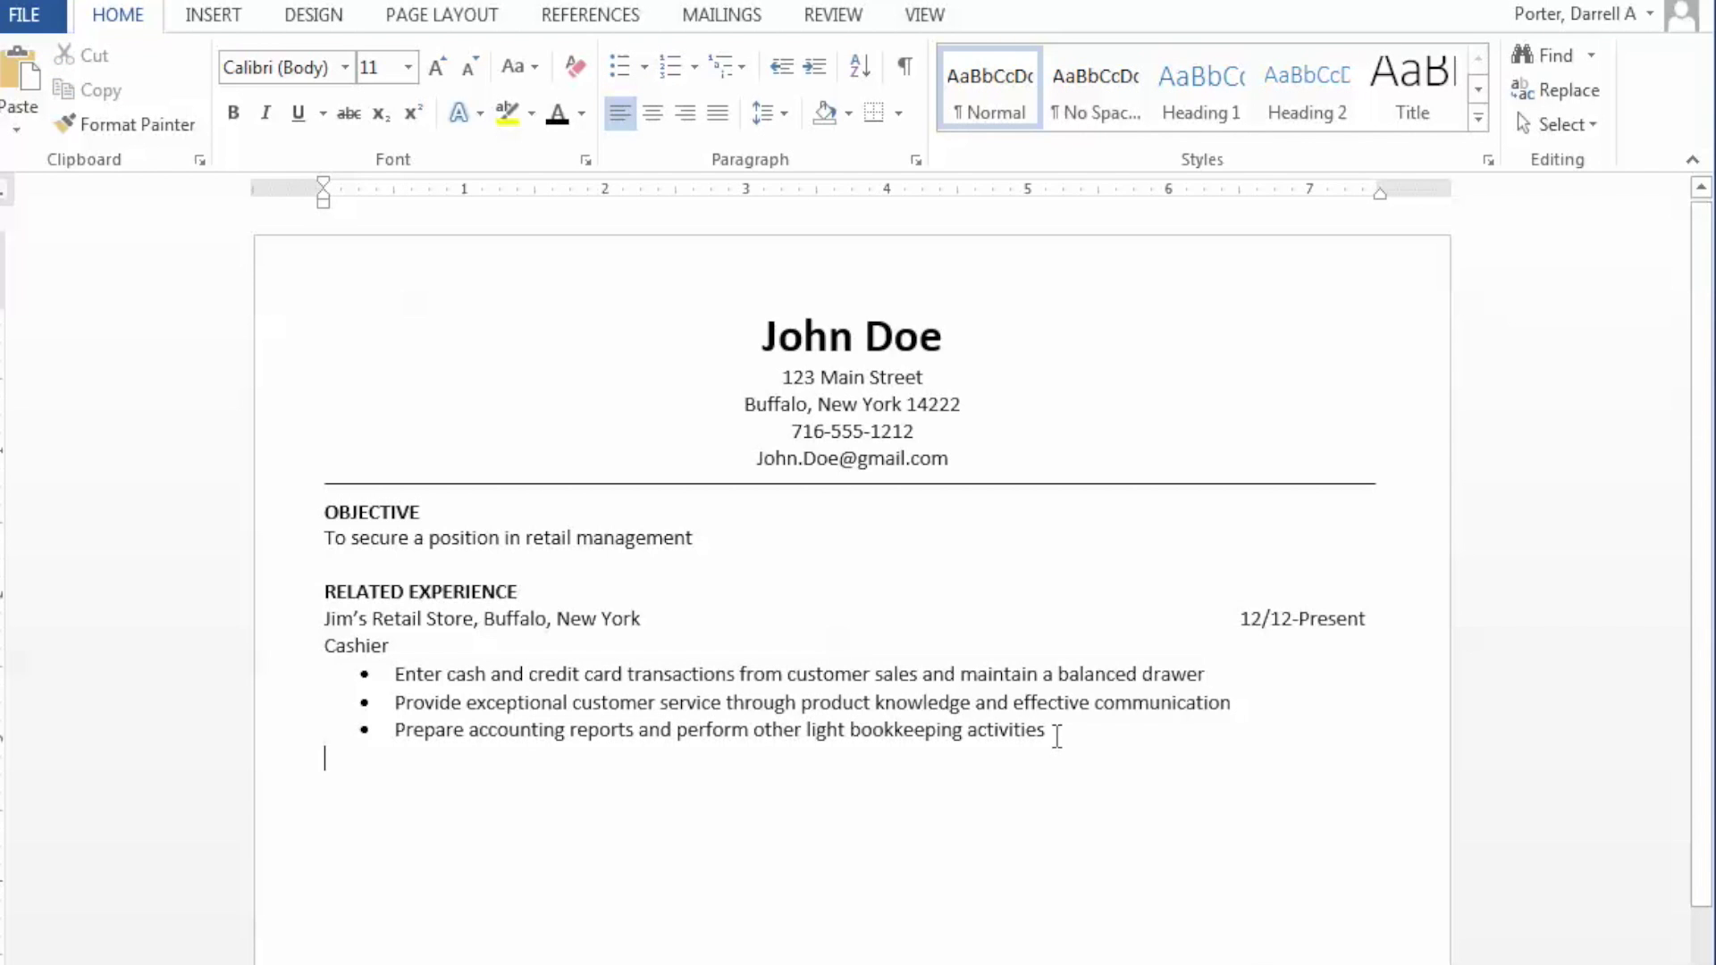
Step: Try shifting the bullet indent on the ruler, then undo the change
left_click_drag(1053, 731, 394, 673)
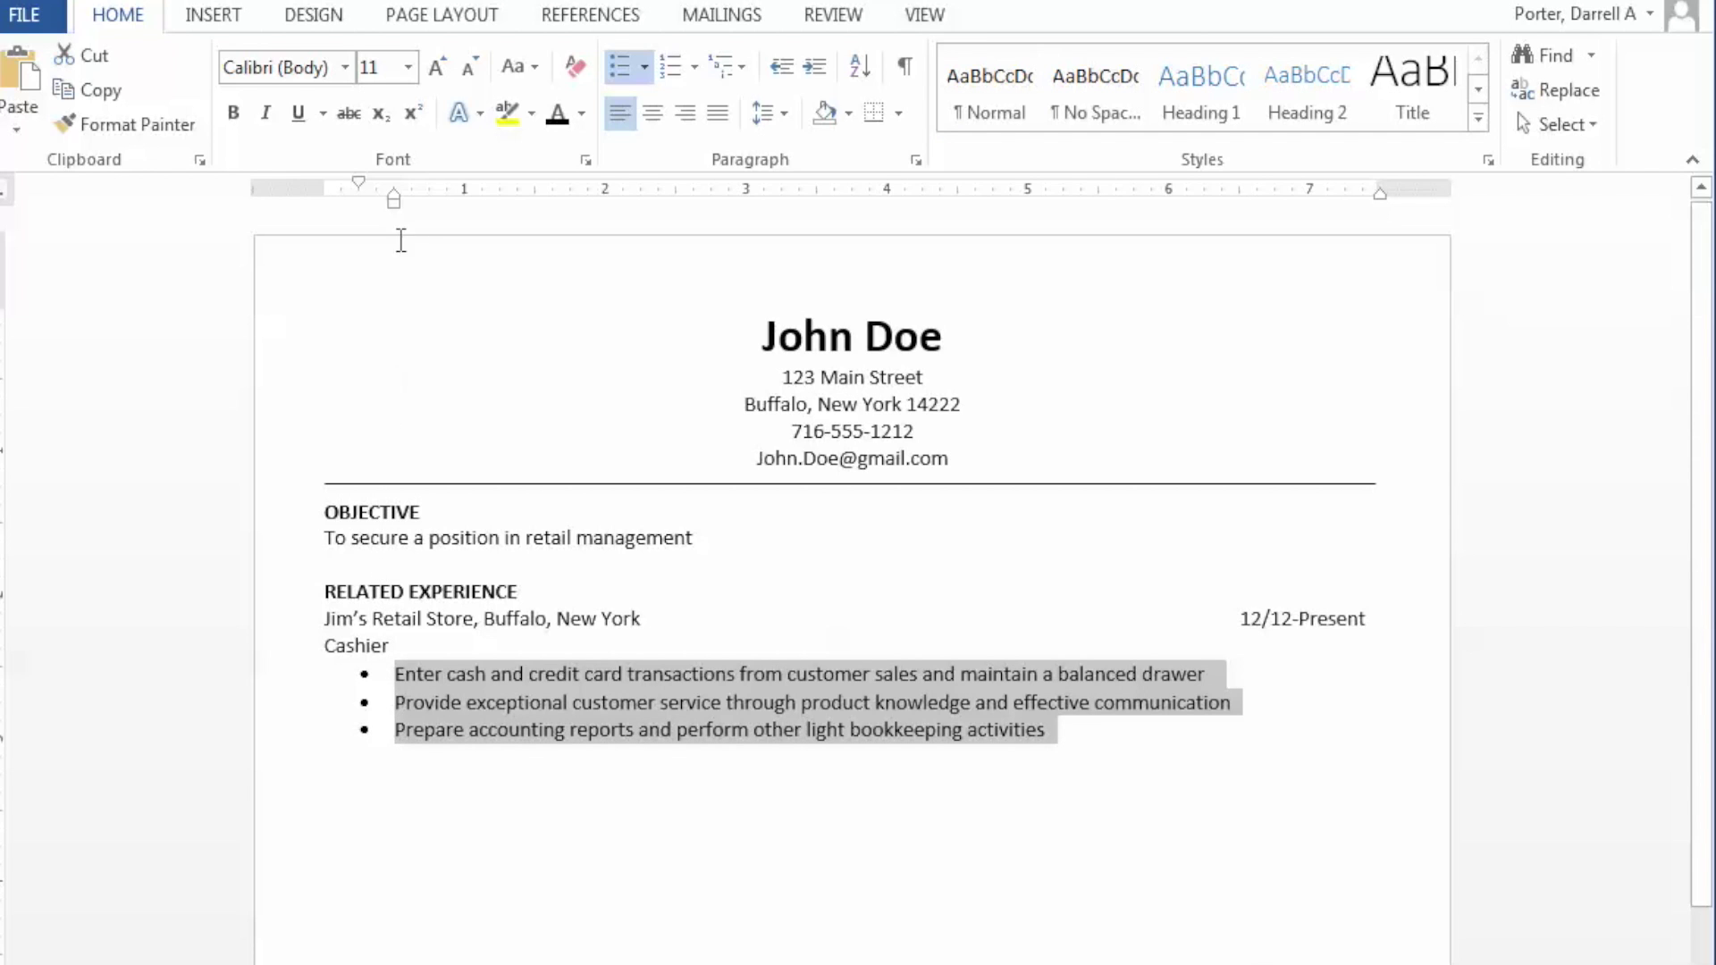
left_click_drag(393, 200, 361, 202)
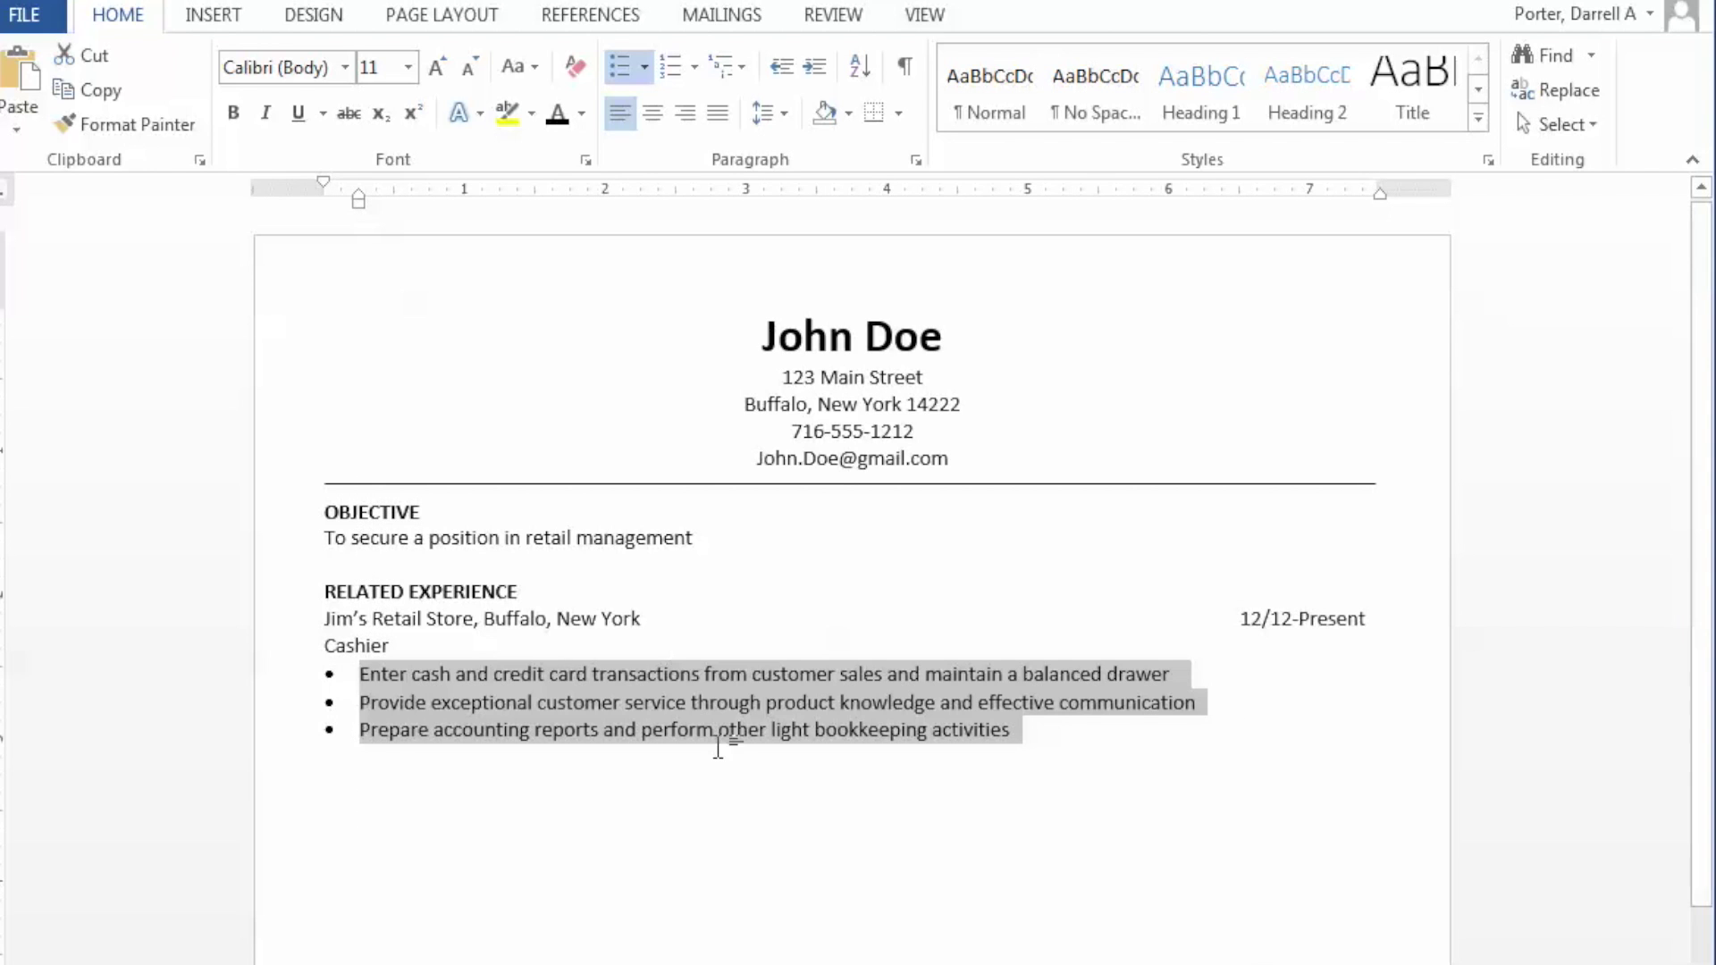
key("ctrl+z")
left_click(751, 796)
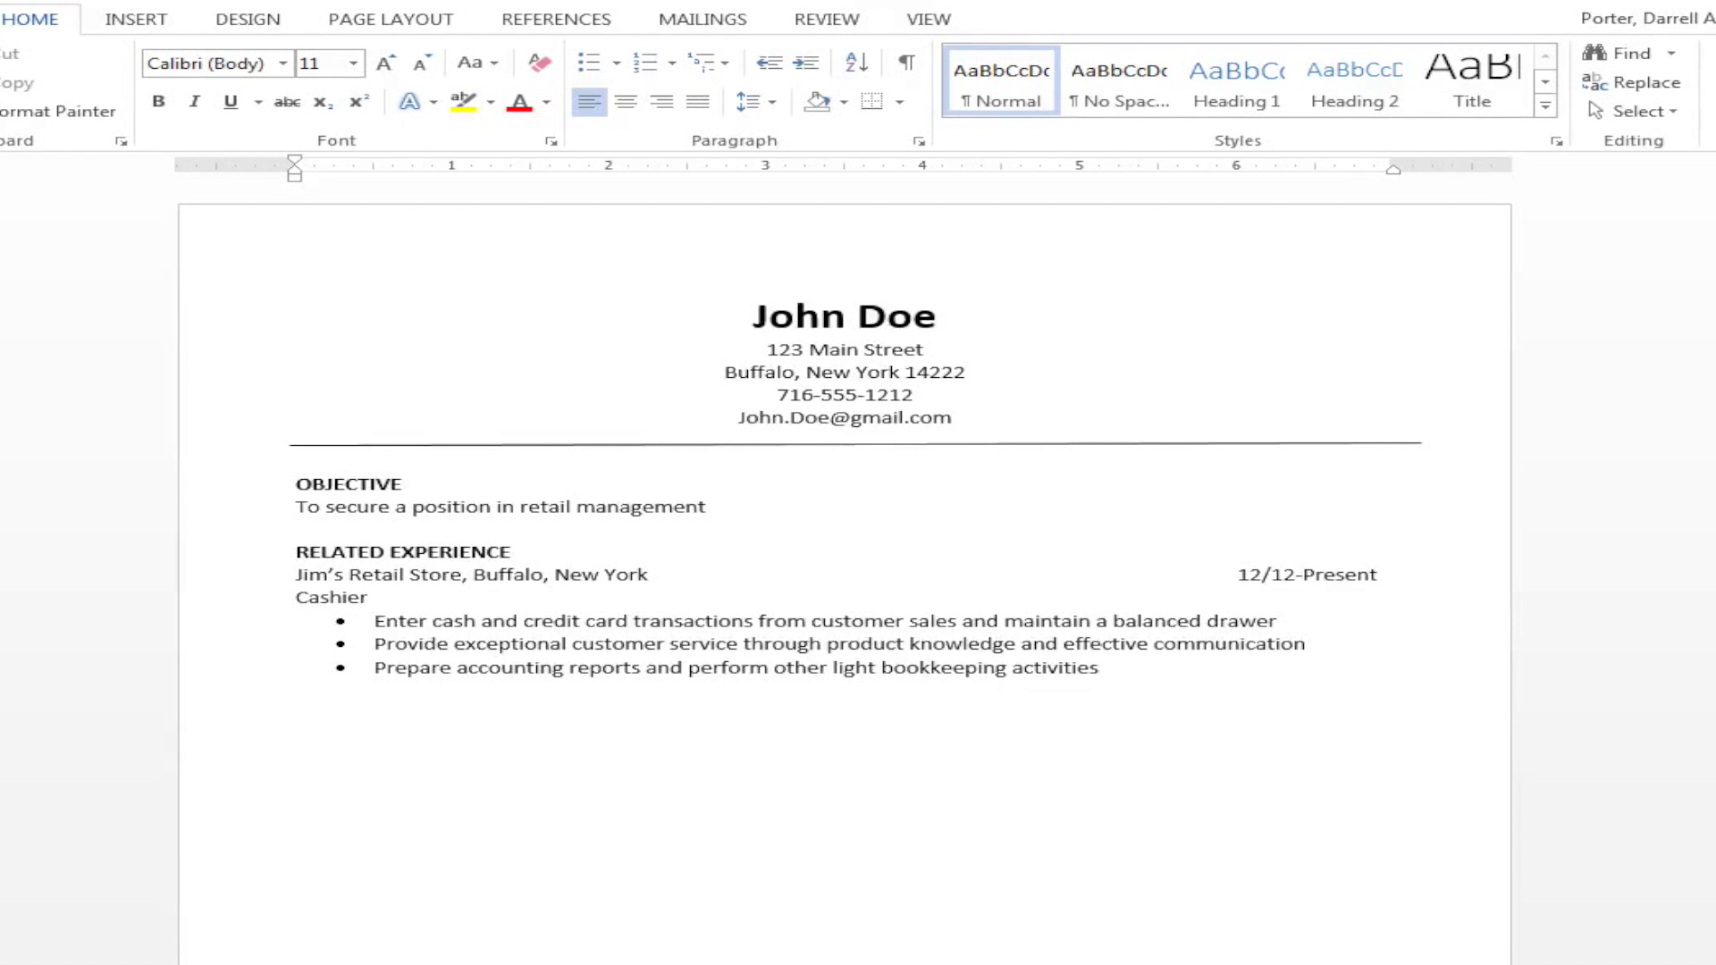
Step: Paste the Education section below the duties and set its line spacing to Single
type("EDUCATION  State University of New York College at Buffalo- Buffalo, New York\t5/16  Bachelor of Arts in Communication  Minor- Writing")
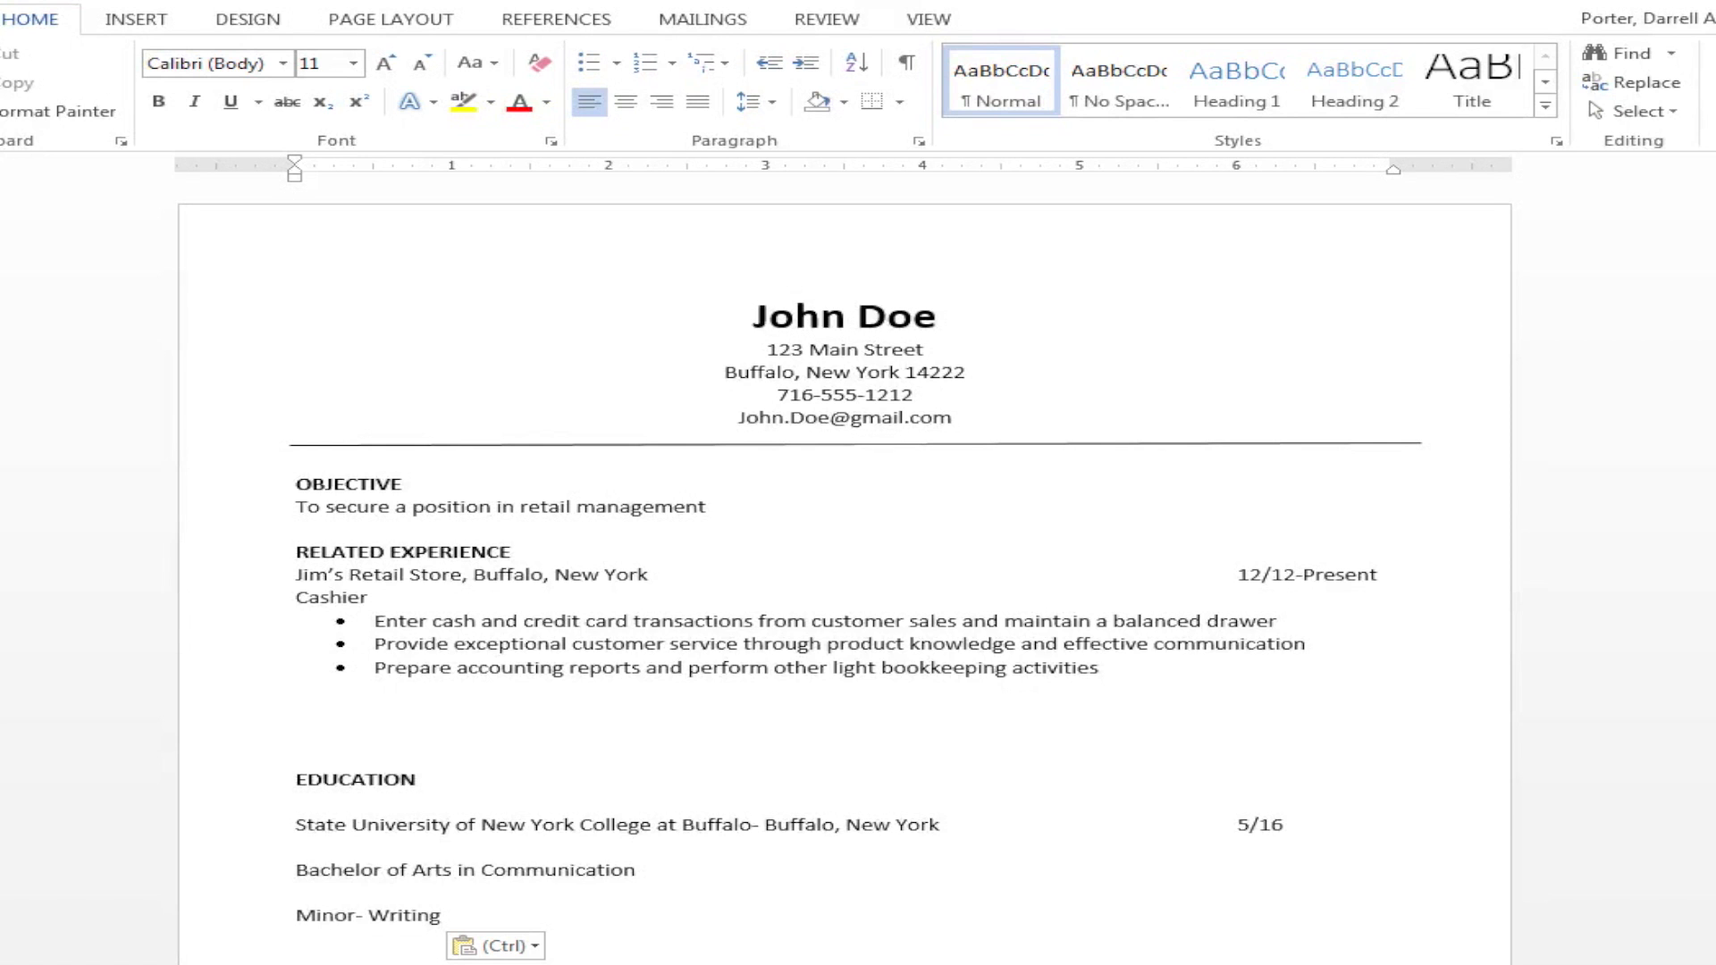
left_click_drag(296, 779, 295, 952)
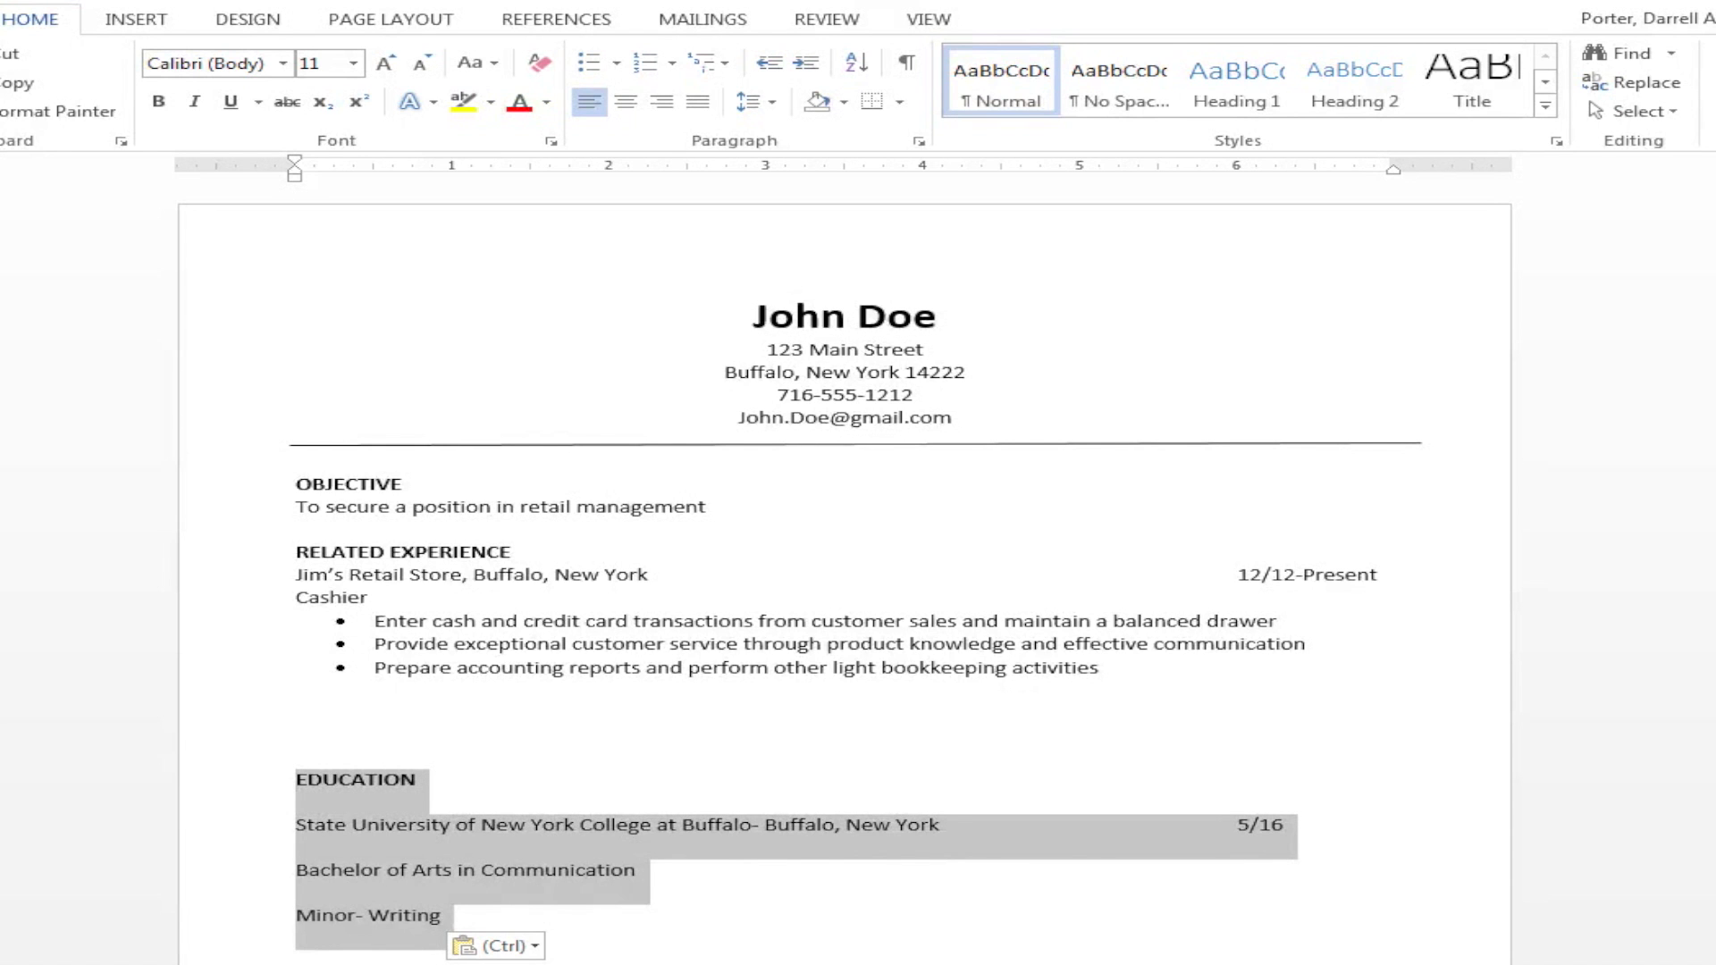
right_click(368, 859)
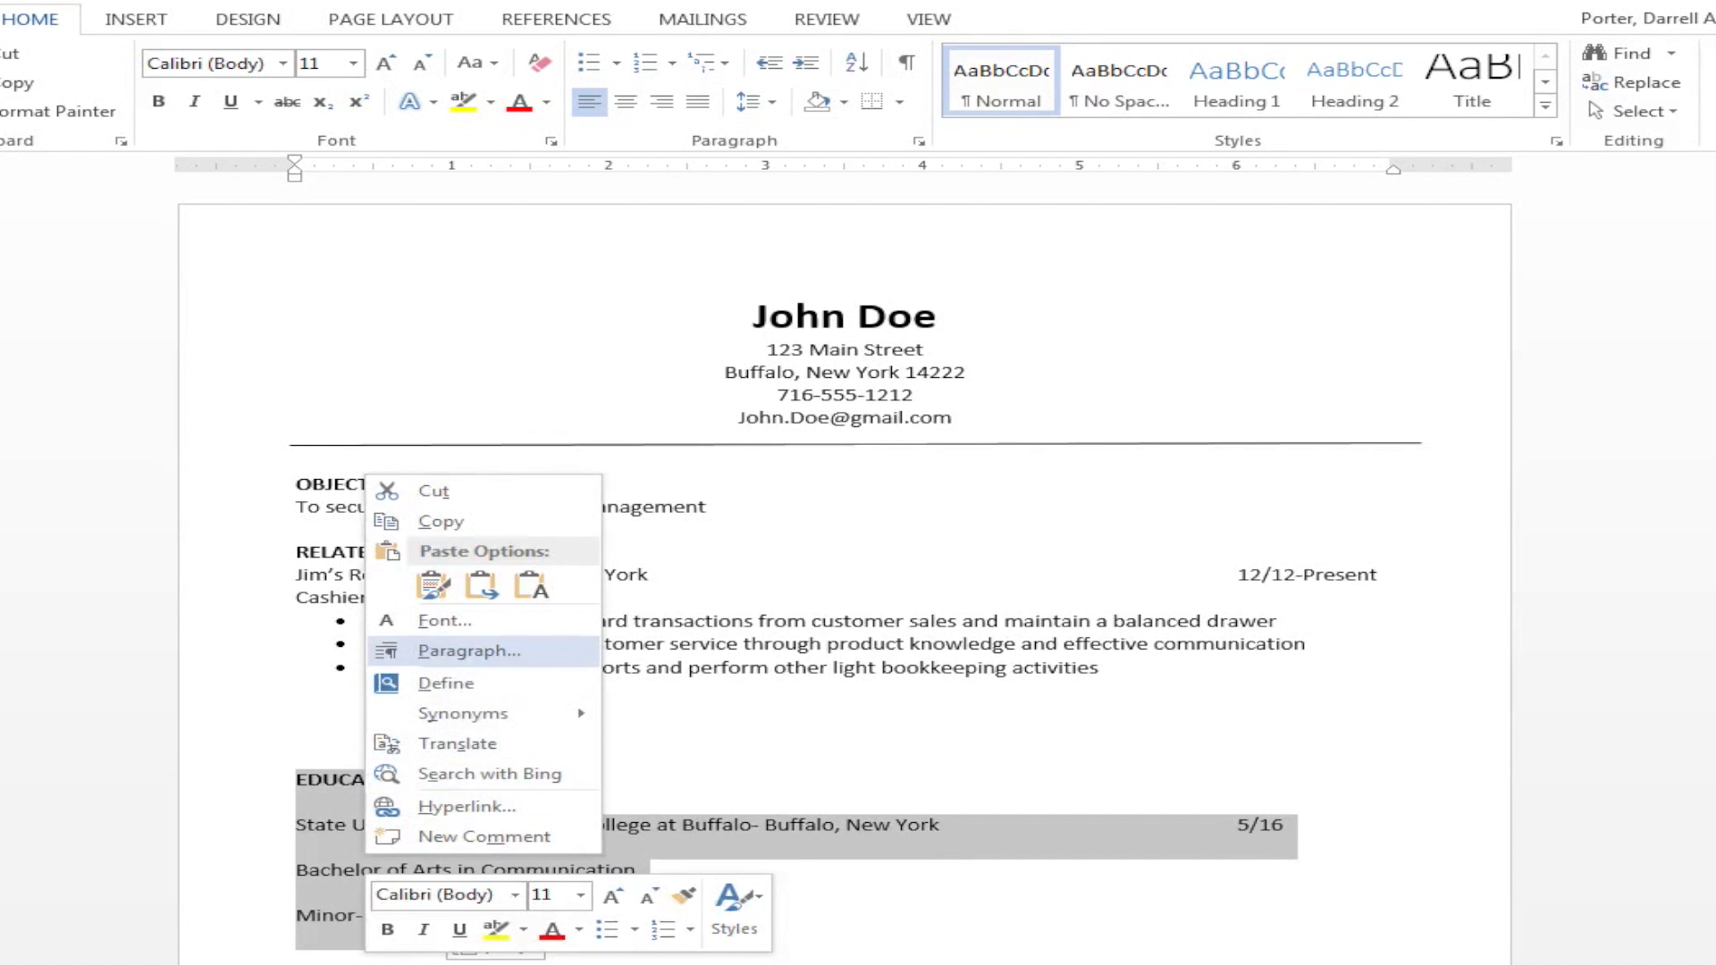
left_click(469, 650)
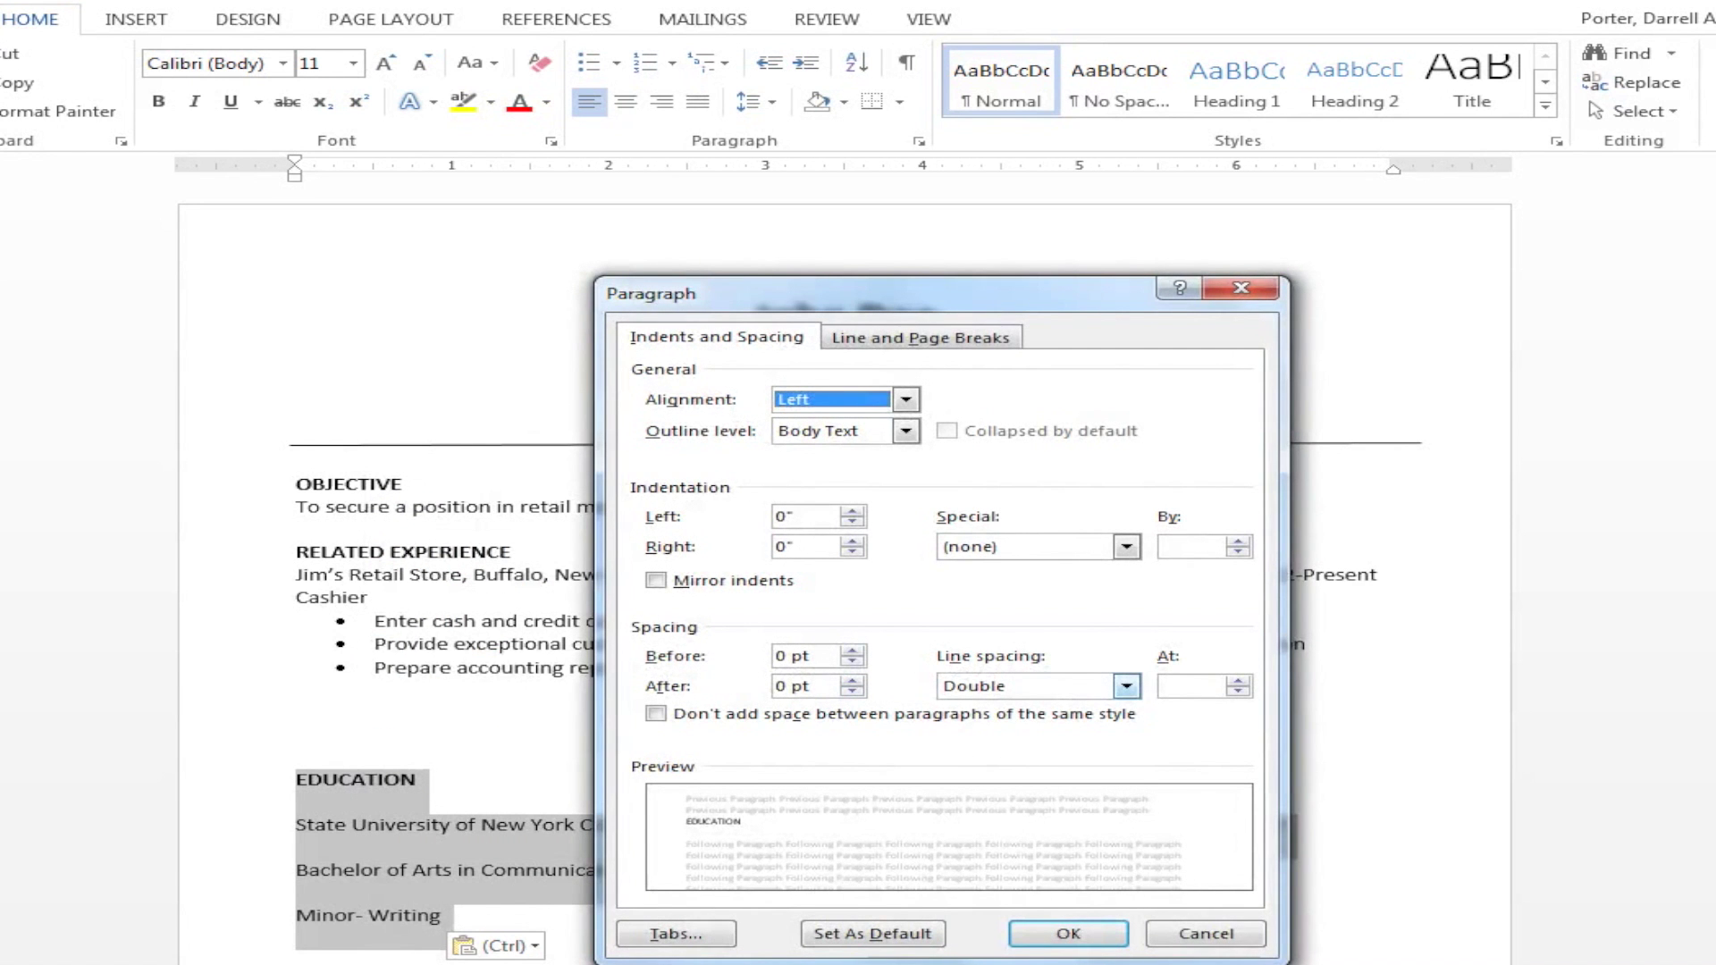
left_click(1126, 685)
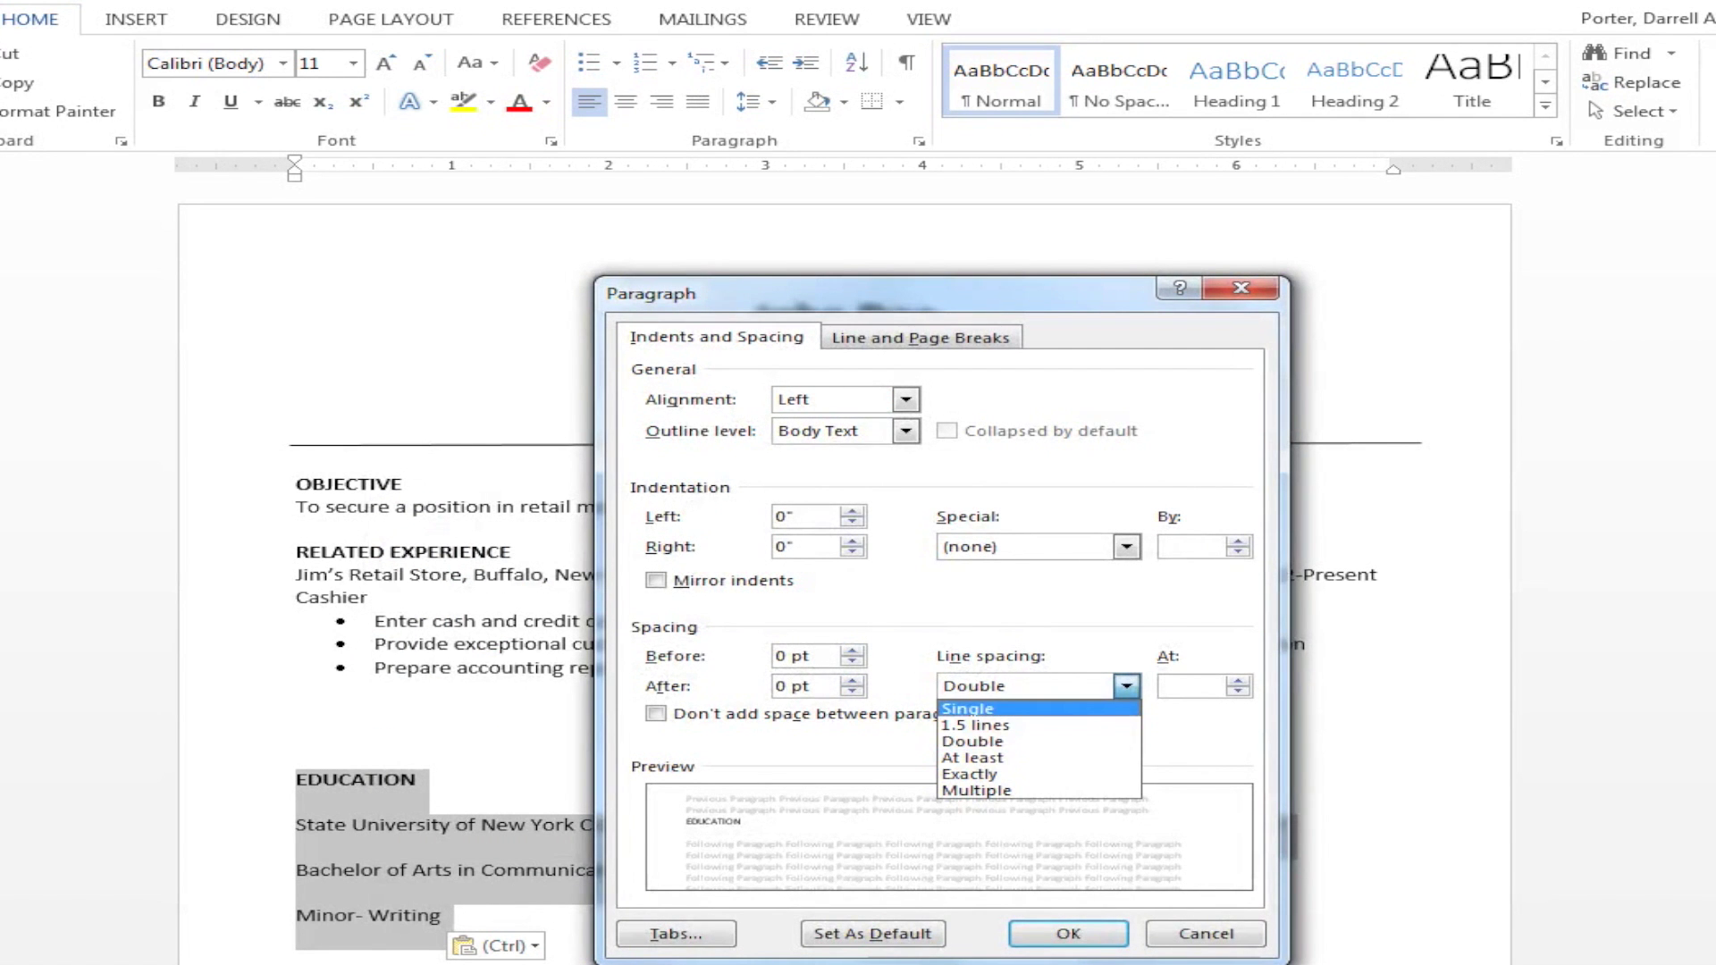
left_click(967, 707)
left_click(1068, 932)
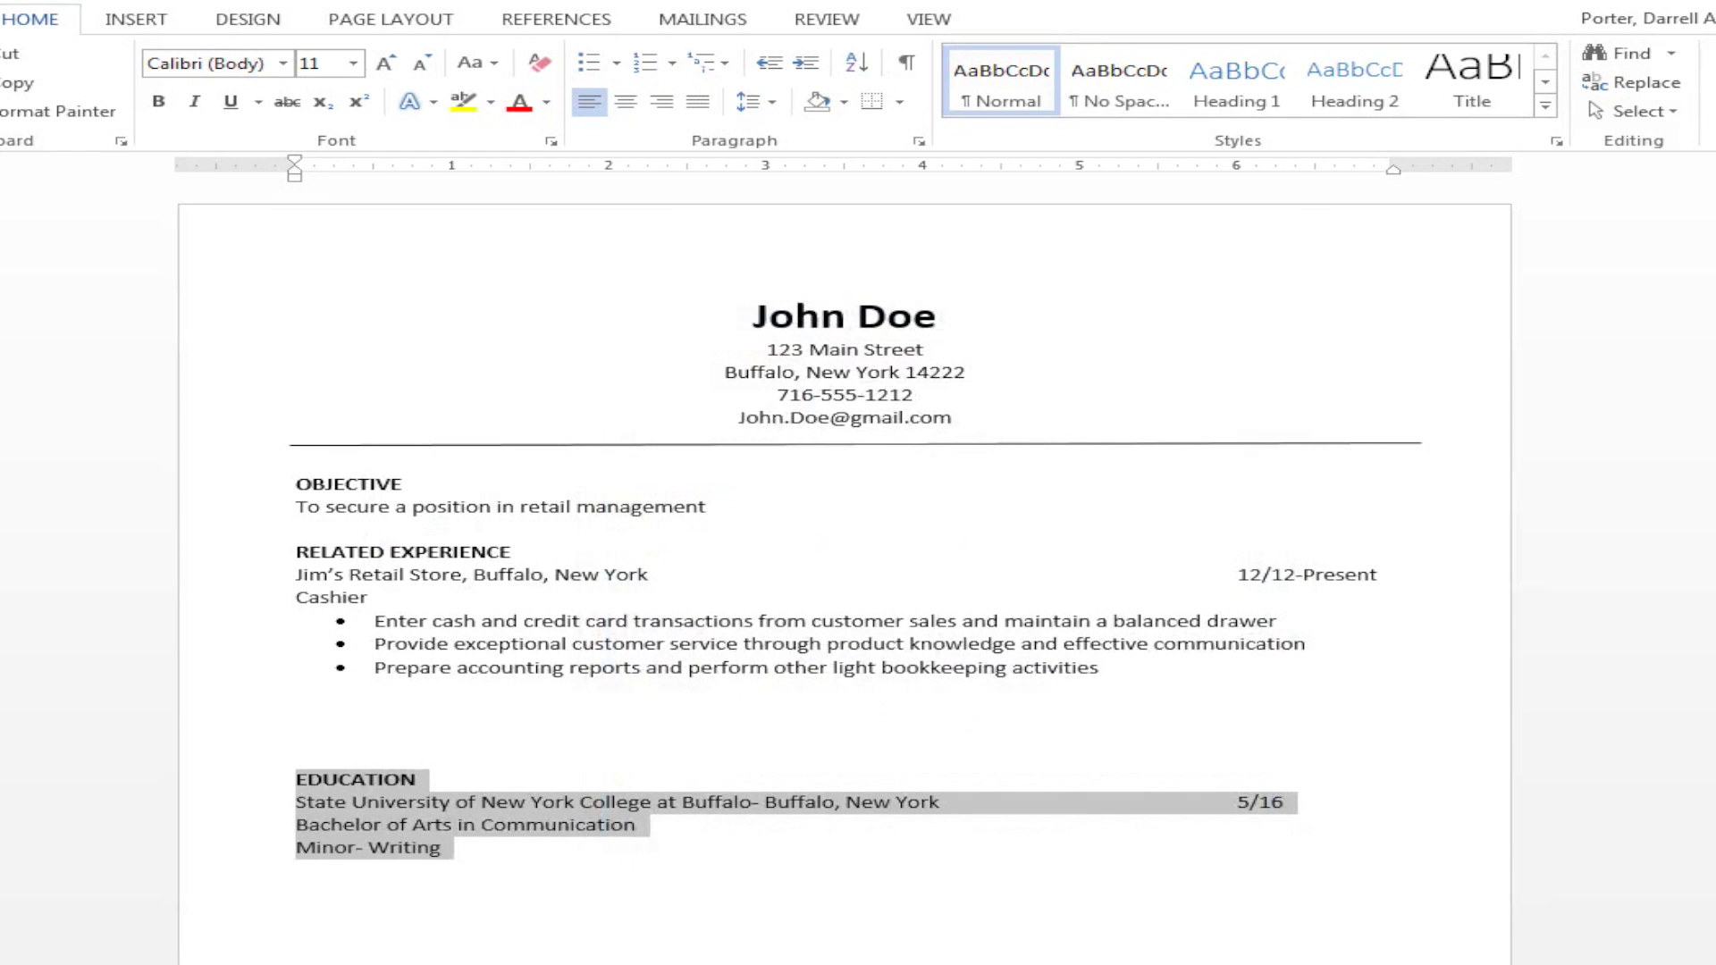
left_click(297, 894)
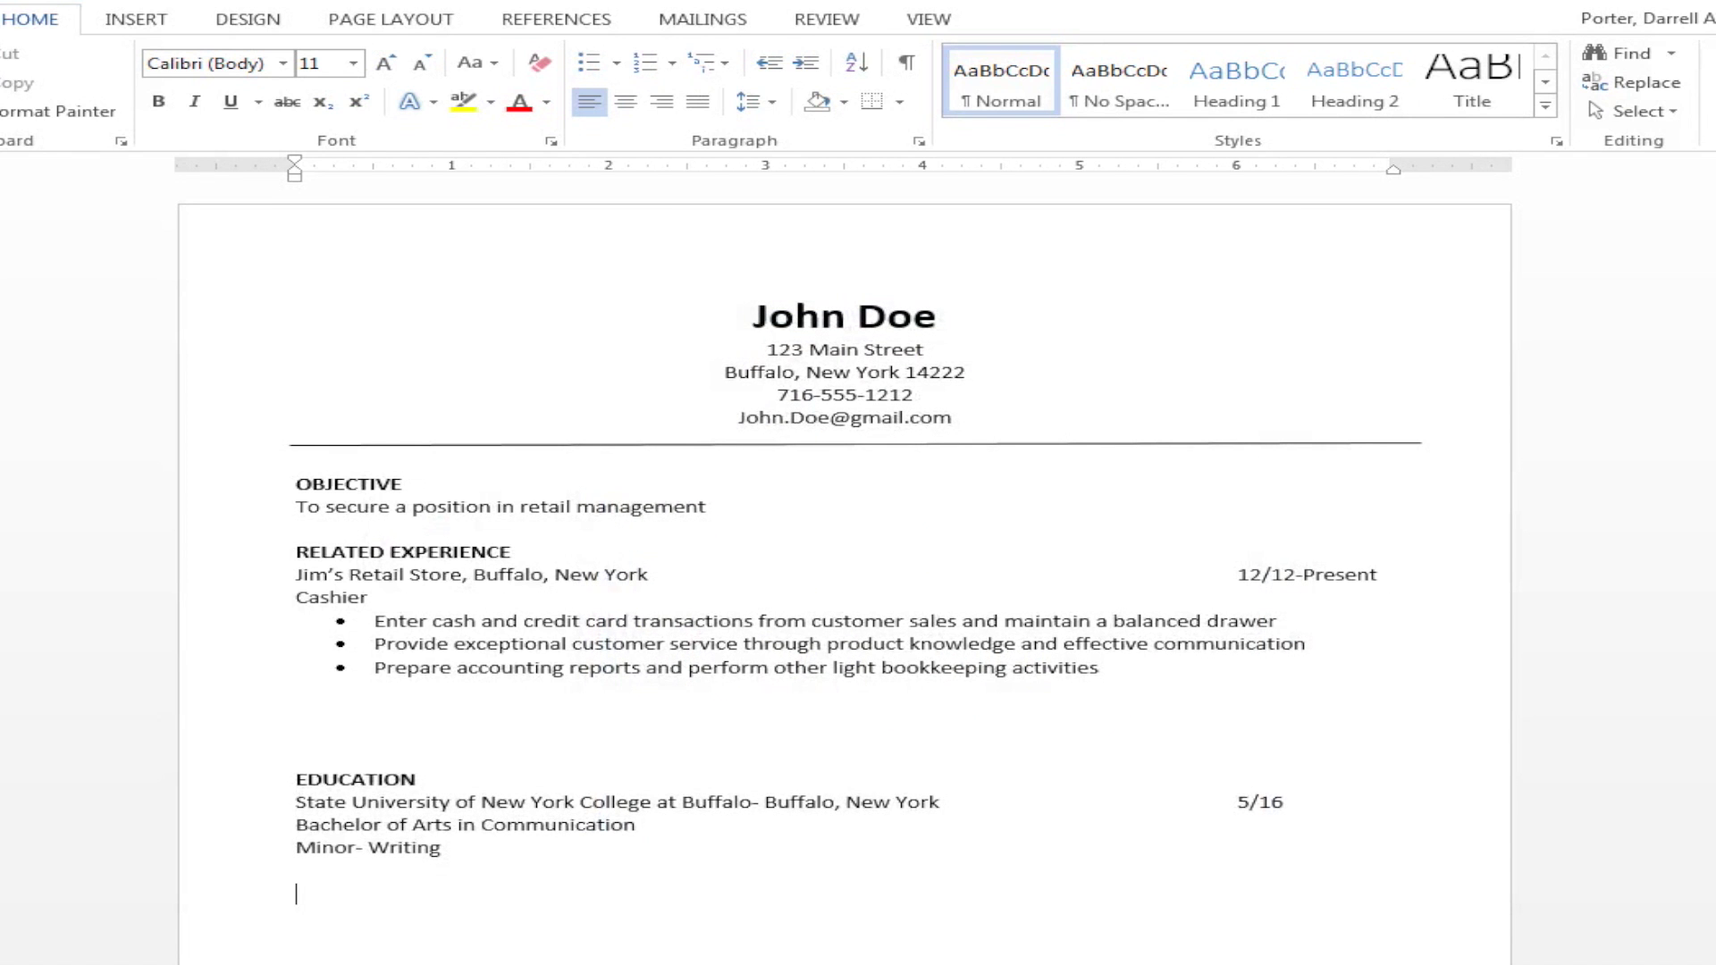
Step: Cut the Education section and paste it directly above RELATED EXPERIENCE, removing the extra blank line
left_click_drag(295, 779, 572, 851)
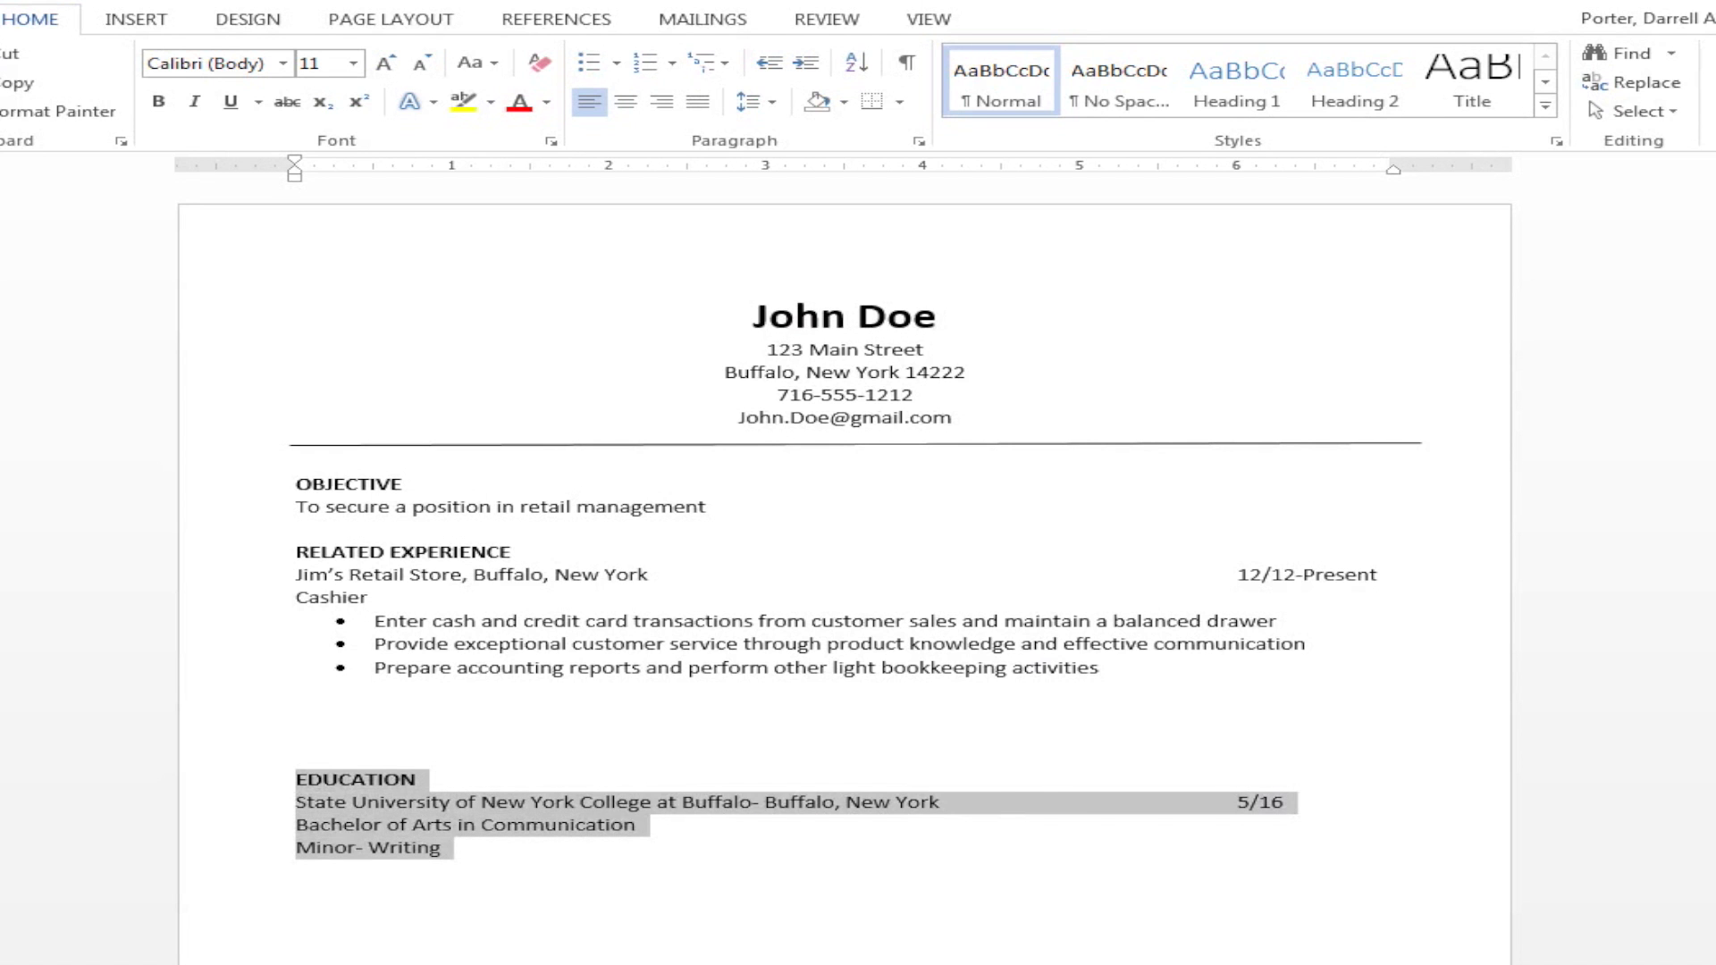
key("ctrl+x")
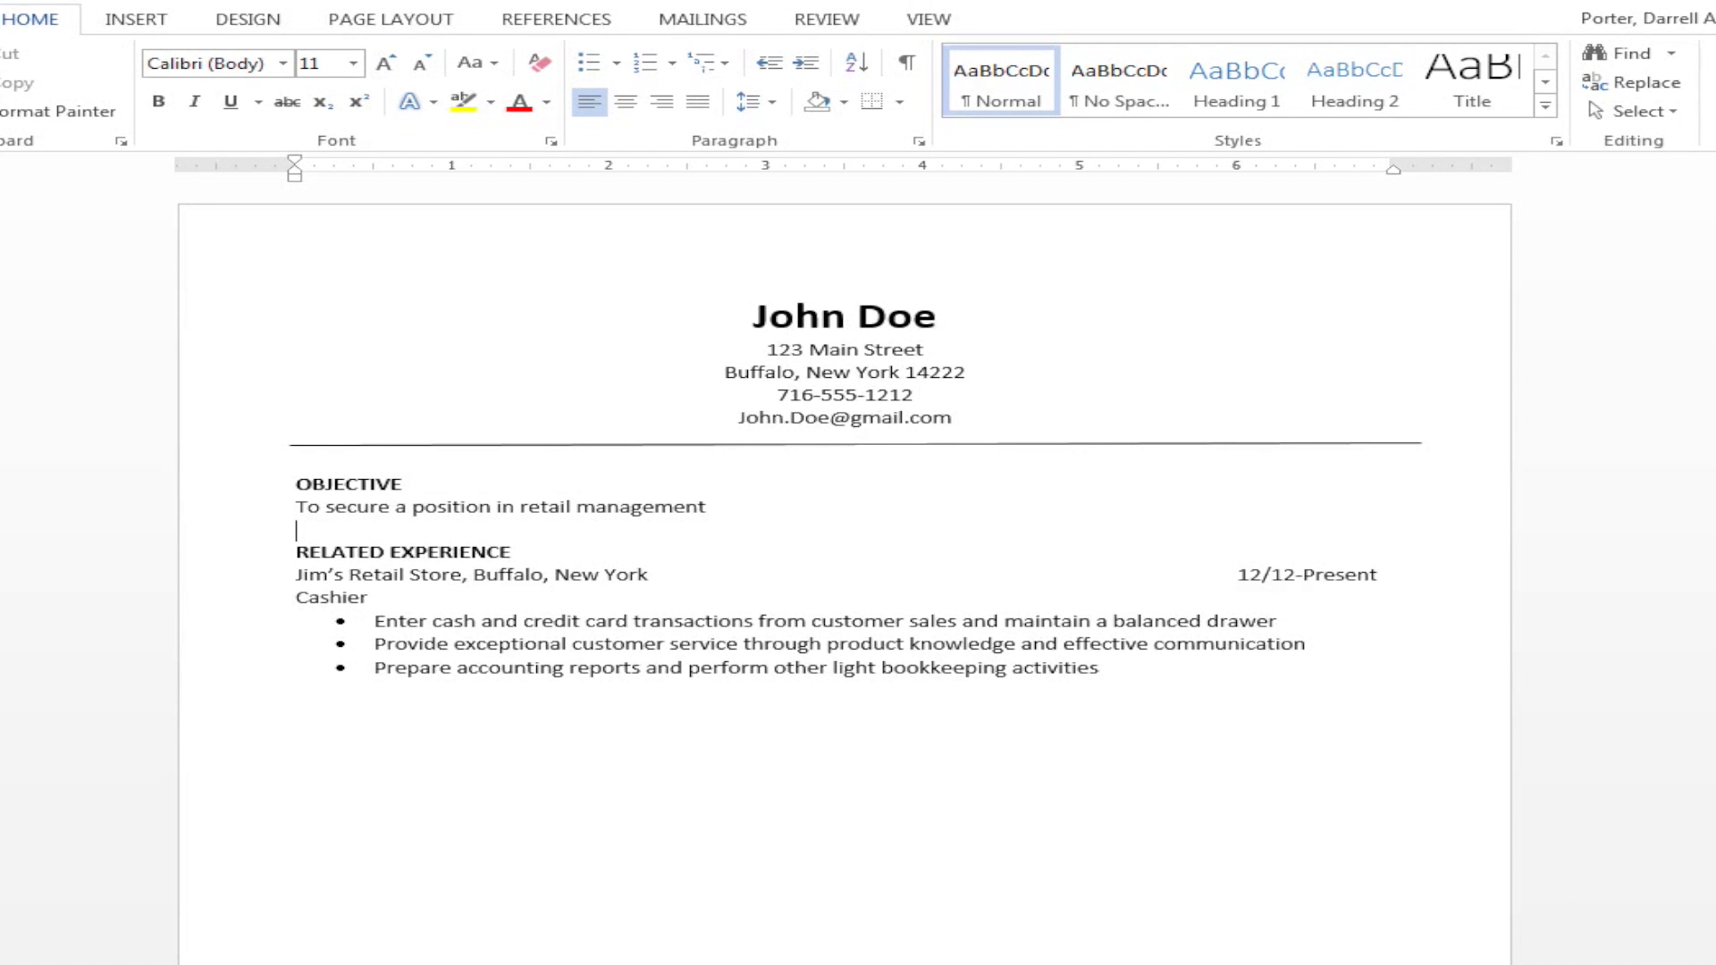
key("Return")
key("Return")
key("Up")
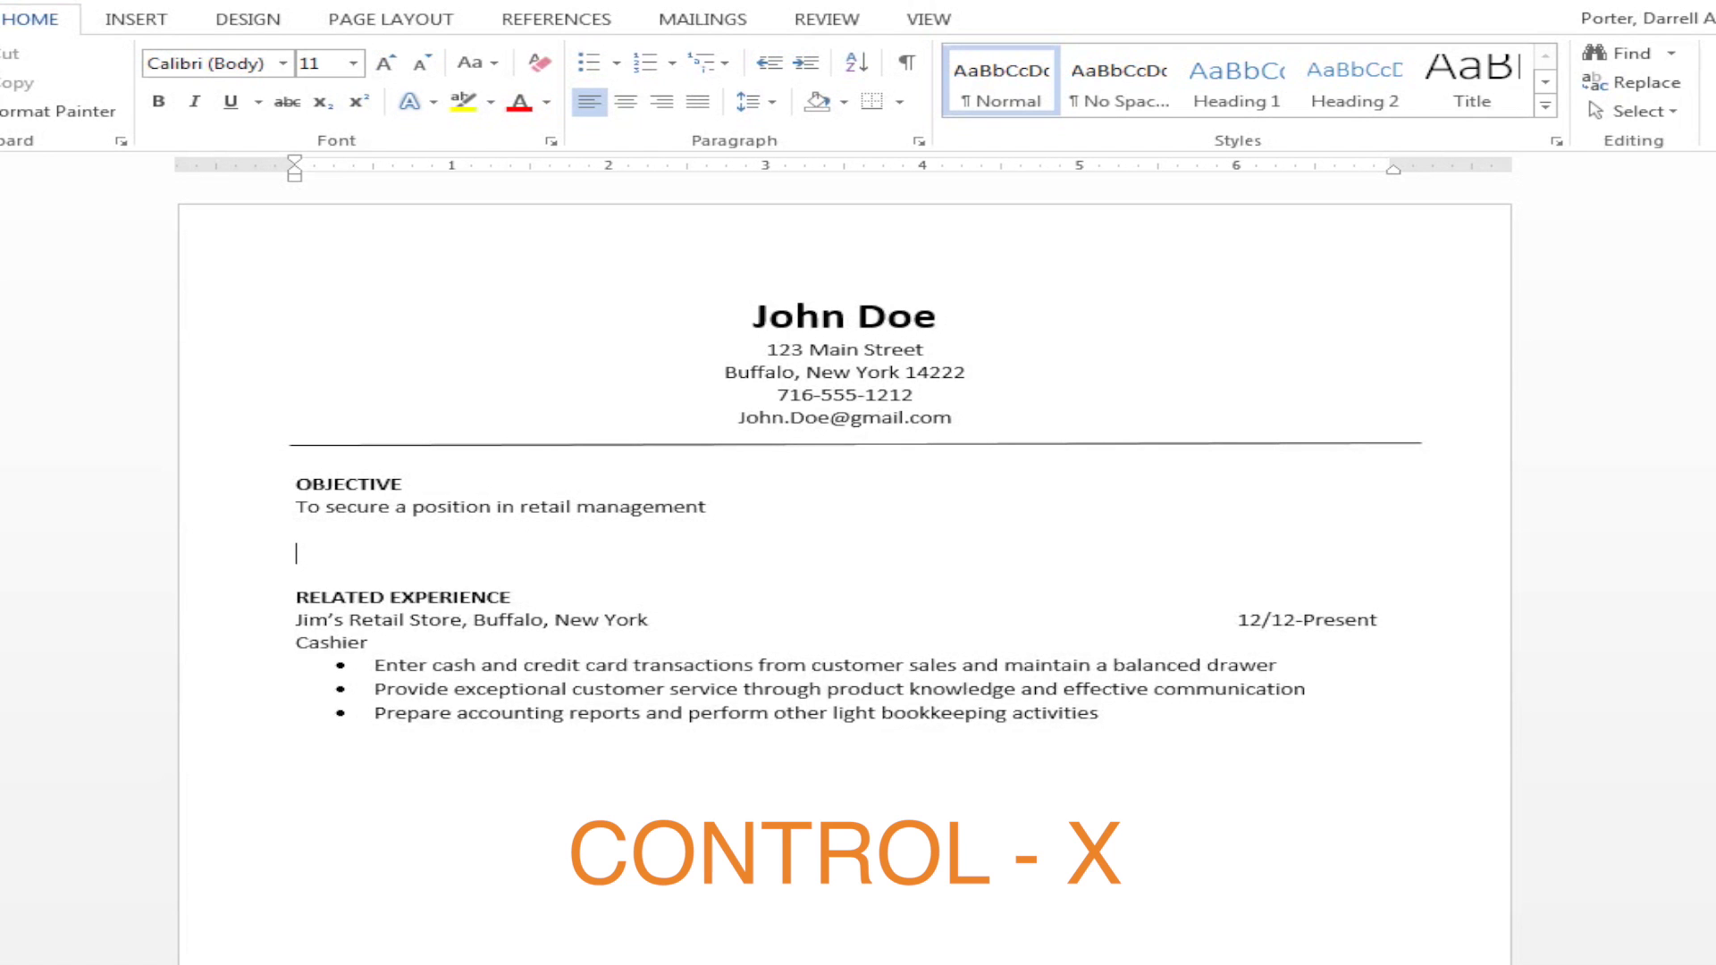
key("ctrl+v")
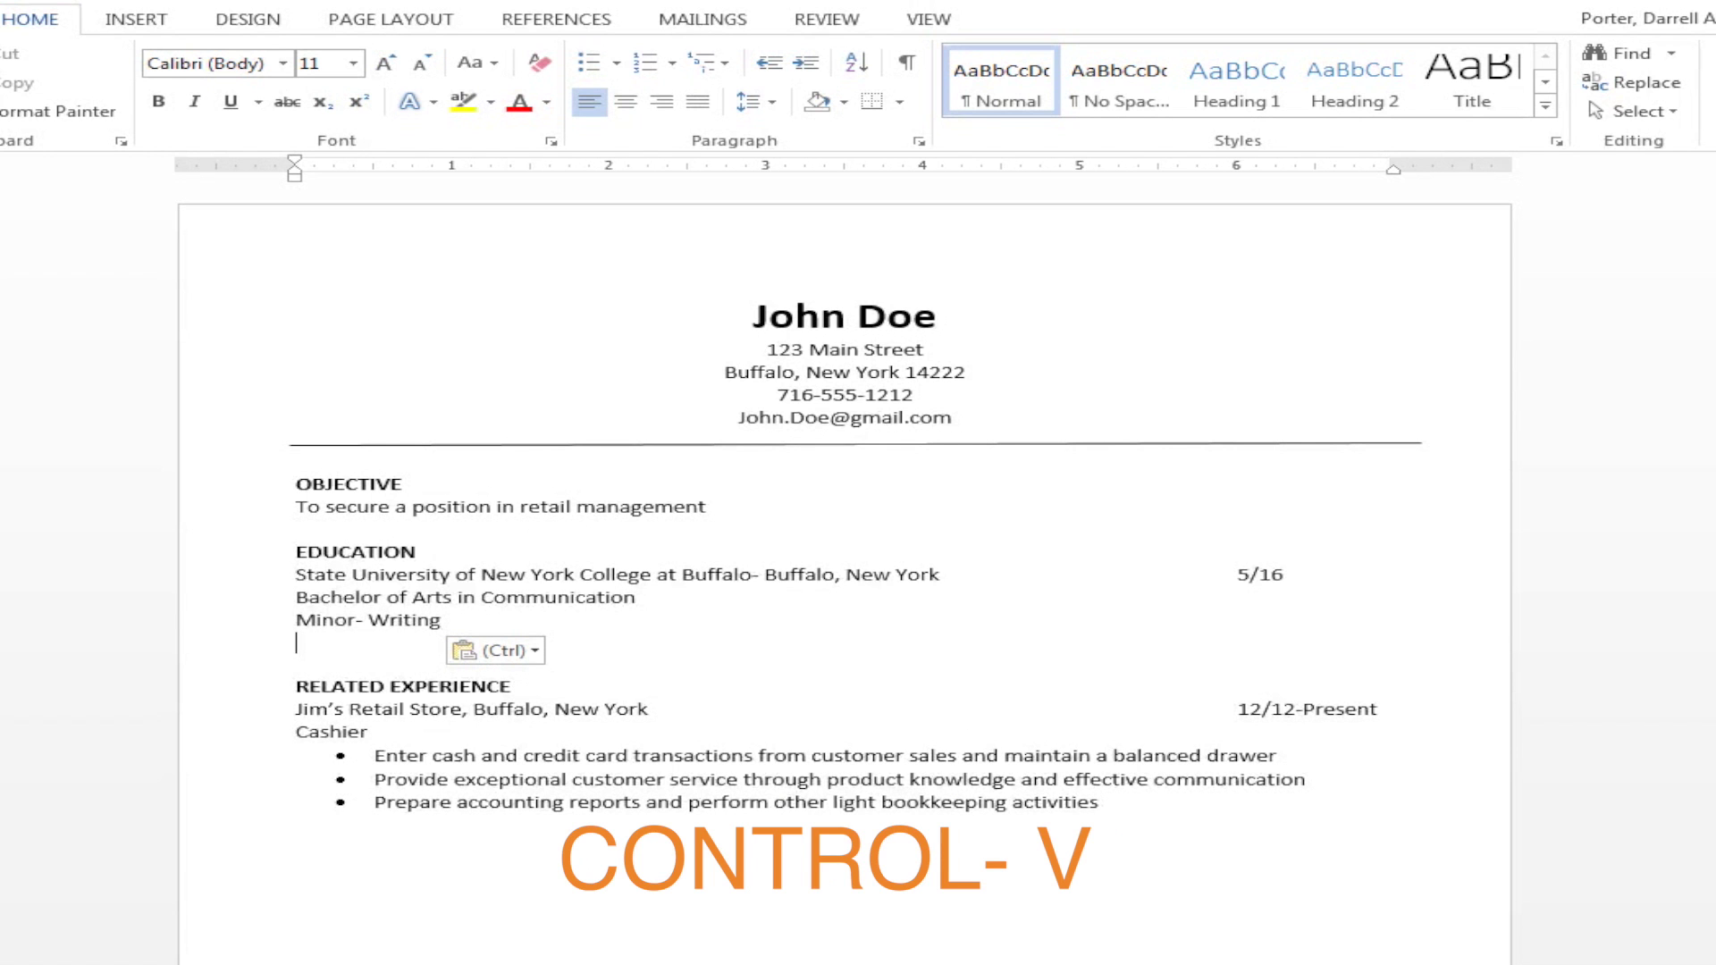
key("Delete")
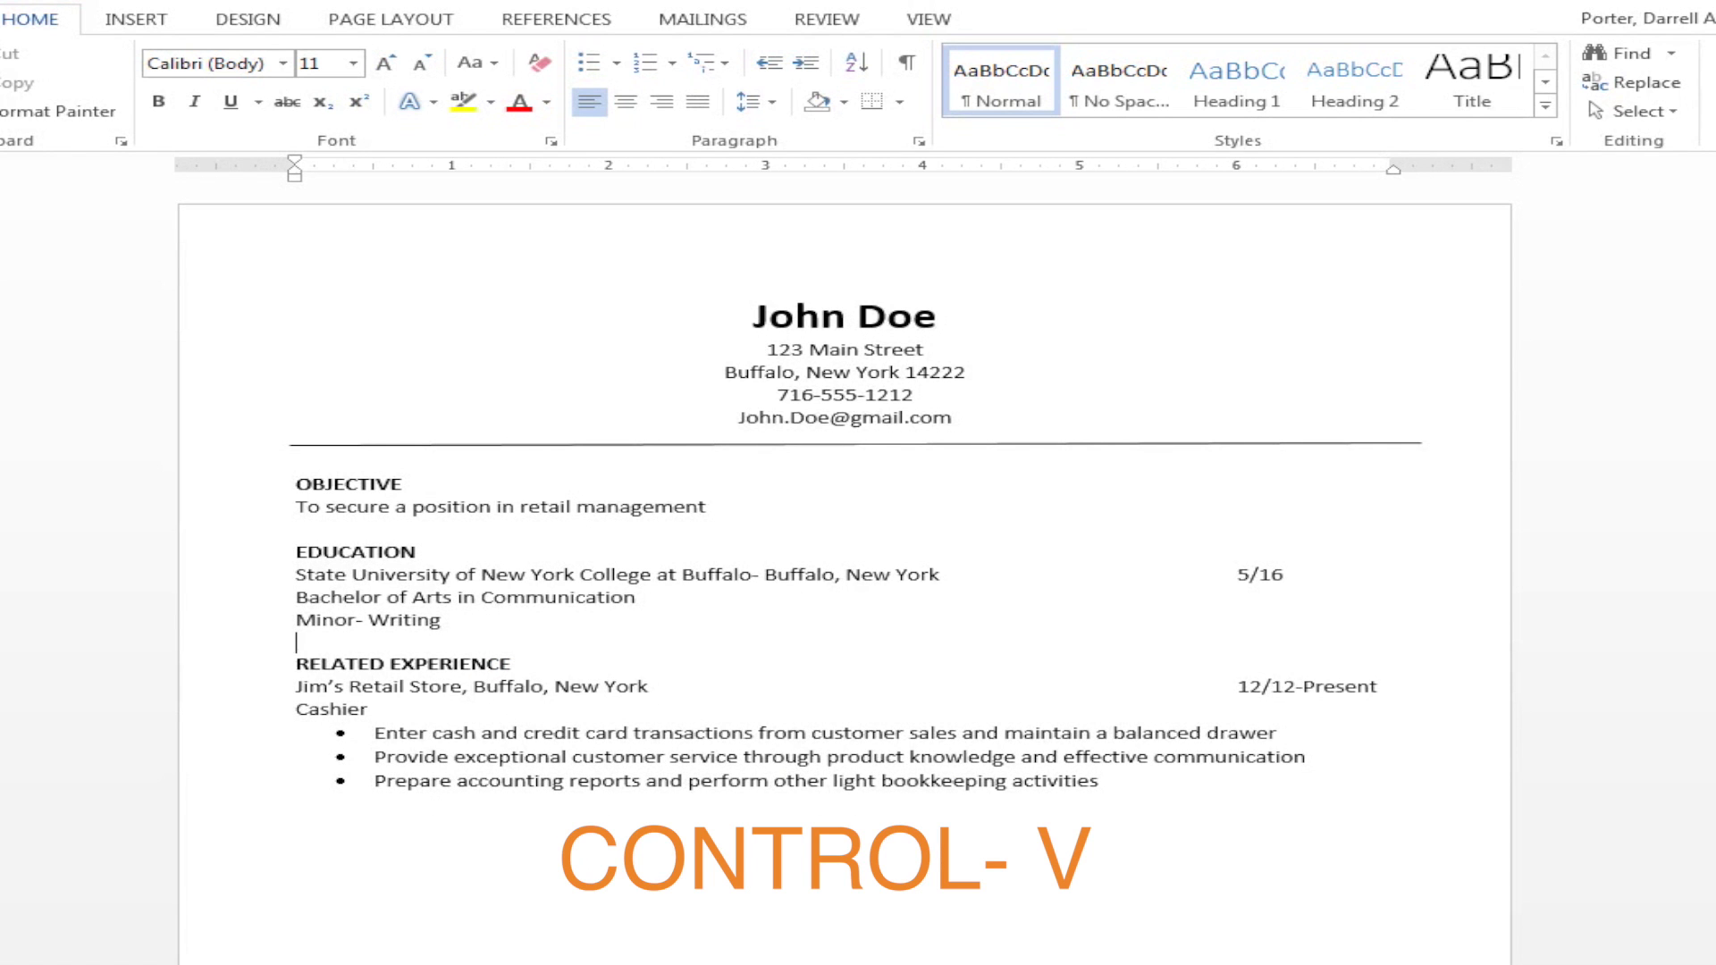